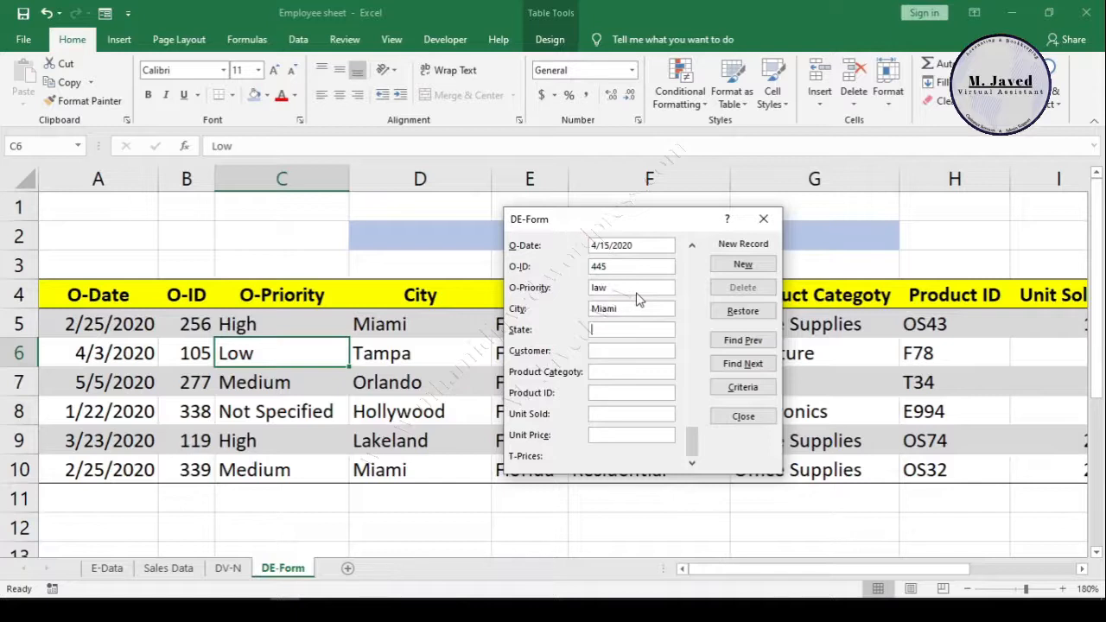
# Step: Complete the new form record with state Florida, customer Small Business, category Furniture, product ID F23, 2 units sold and unit price 125, and submit it
pyautogui.press('Tab')
pyautogui.write('Small Business')
pyautogui.press('Tab')
pyautogui.write('Furniture')
pyautogui.click(436, 420)
pyautogui.write('F23')
pyautogui.click(409, 437)
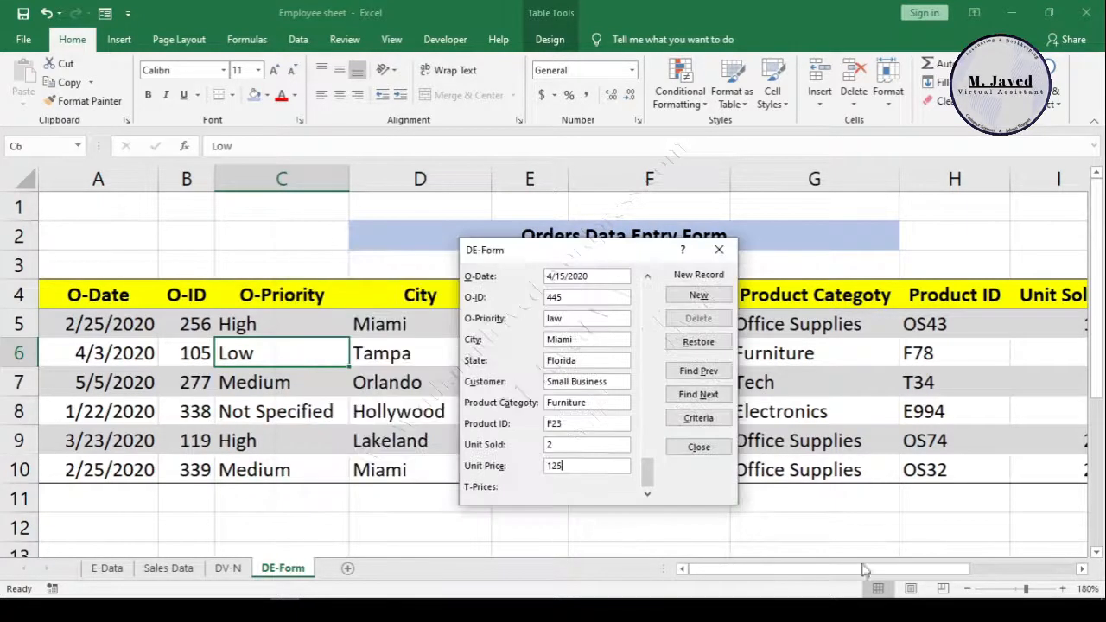
pyautogui.press('Return')
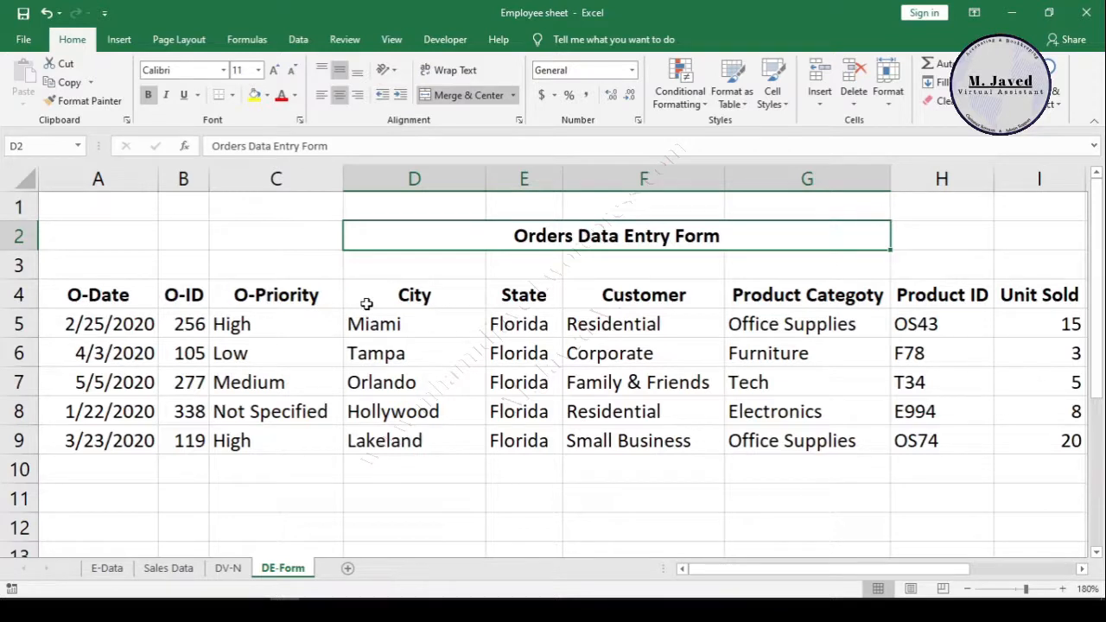
# Step: Start a new order in row 10 with date 2/25/2020, its order ID, priority Medium and city Miami
pyautogui.click(358, 409)
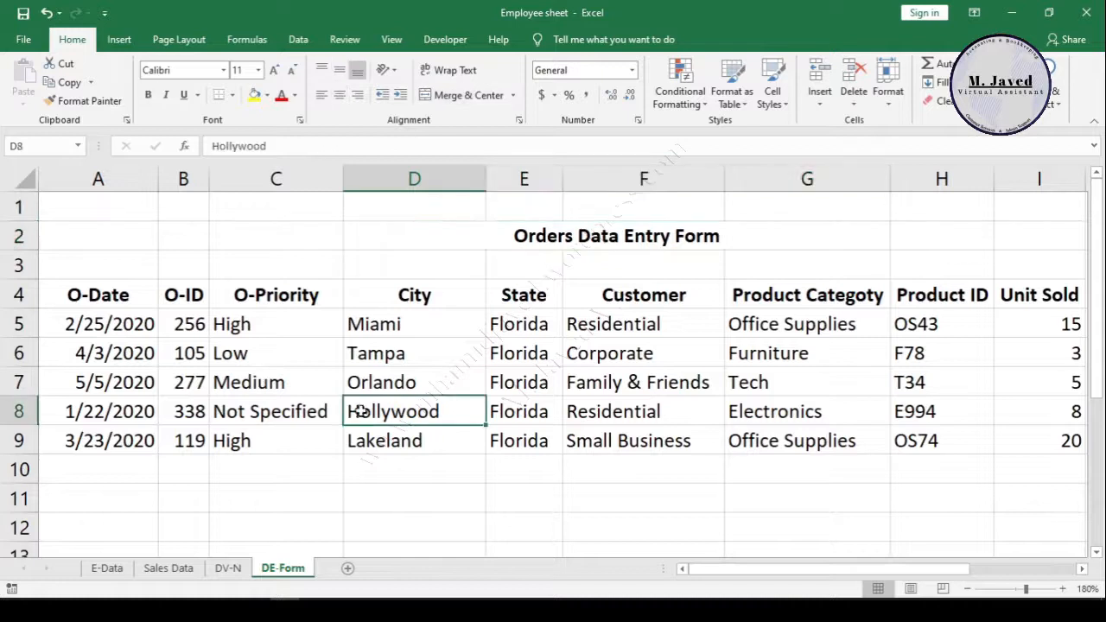
pyautogui.click(153, 469)
pyautogui.write('2/25/2020')
pyautogui.press('Tab')
pyautogui.write('339')
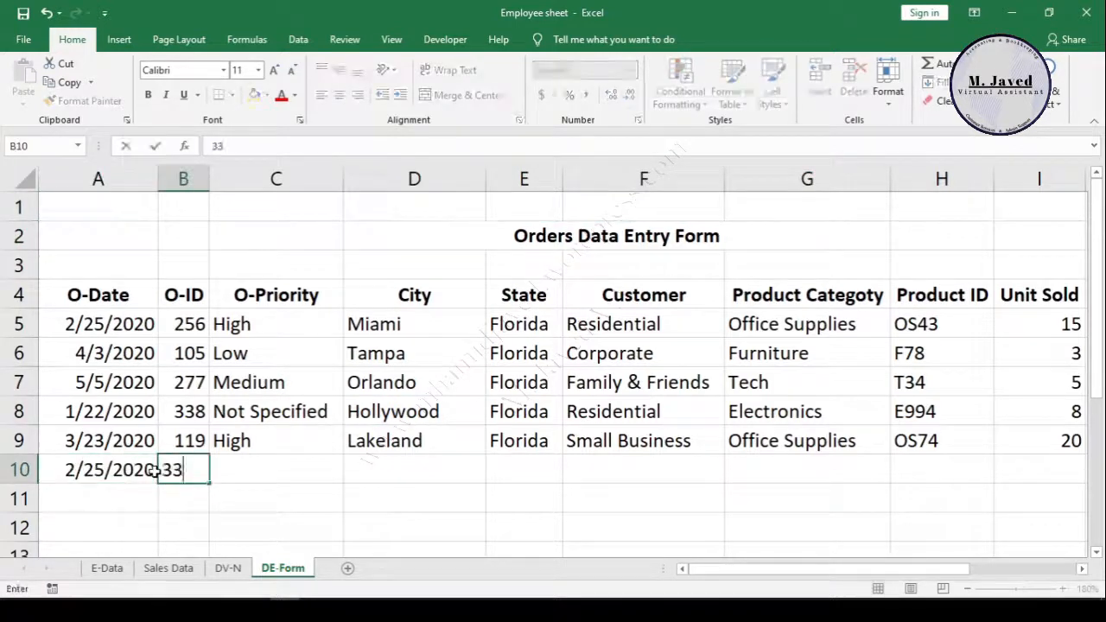
pyautogui.press('Tab')
pyautogui.write('Medium')
pyautogui.press('Tab')
pyautogui.write('Mi')
pyautogui.press('Tab')
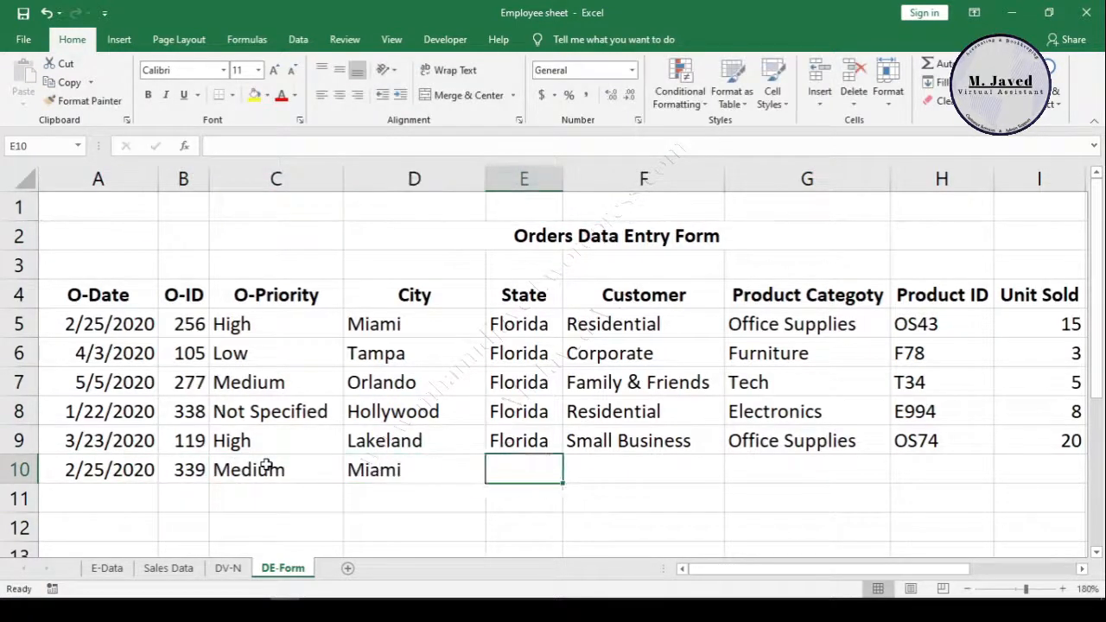
# Step: Continue the row 10 order with state Florida, customer Residential, category Office Supplies and product ID OS32
pyautogui.write('Florida')
pyautogui.press('Tab')
pyautogui.write('Residential')
pyautogui.press('Tab')
pyautogui.write('O')
pyautogui.press('Tab')
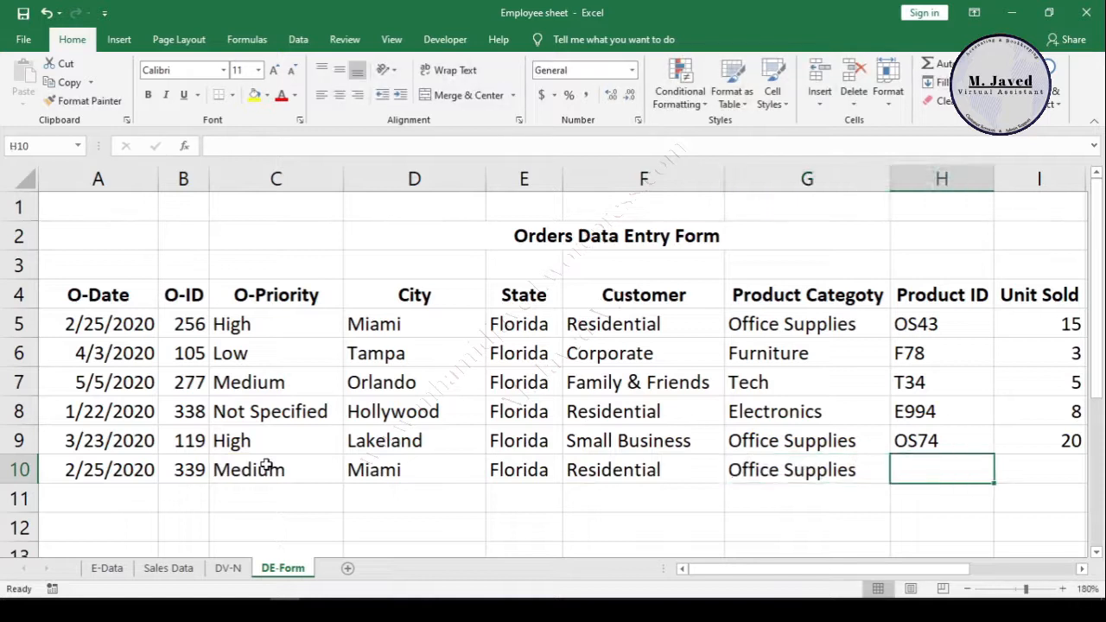
pyautogui.write('OS7')
pyautogui.press('BackSpace')
pyautogui.write('32')
pyautogui.press('Tab')
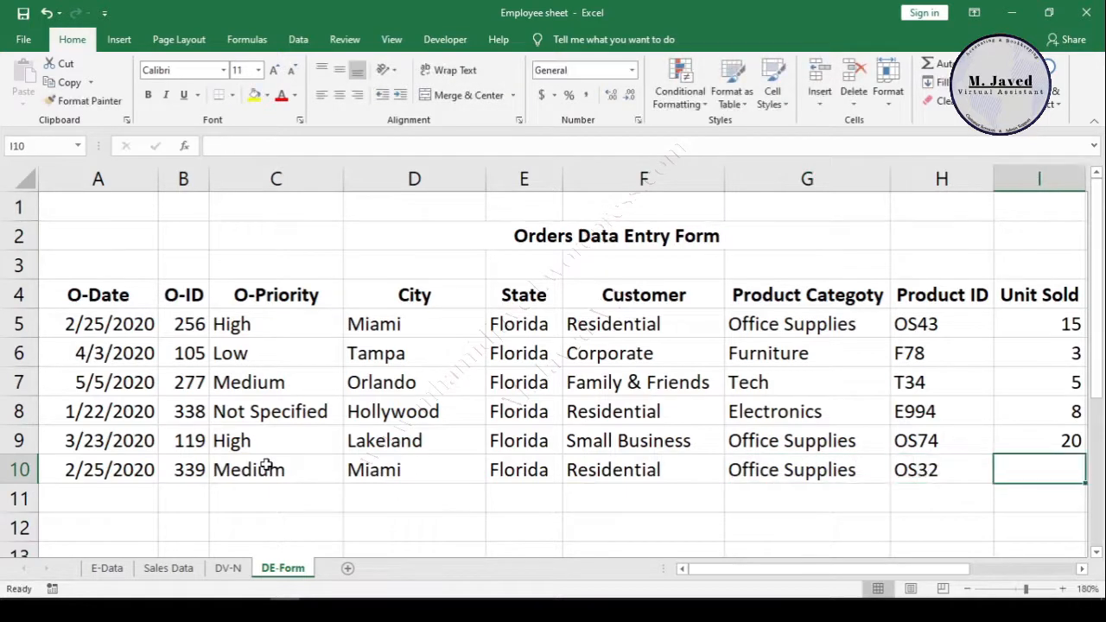
# Step: Finish the row 10 order with 25 units sold and a unit price of 3.5
pyautogui.moveTo(775, 568); pyautogui.dragTo(872, 569)
pyautogui.write('25')
pyautogui.press('Tab')
pyautogui.write('3.5')
pyautogui.press('Tab')
pyautogui.click(674, 462)
pyautogui.moveTo(916, 568); pyautogui.dragTo(816, 569)
pyautogui.click(415, 441)
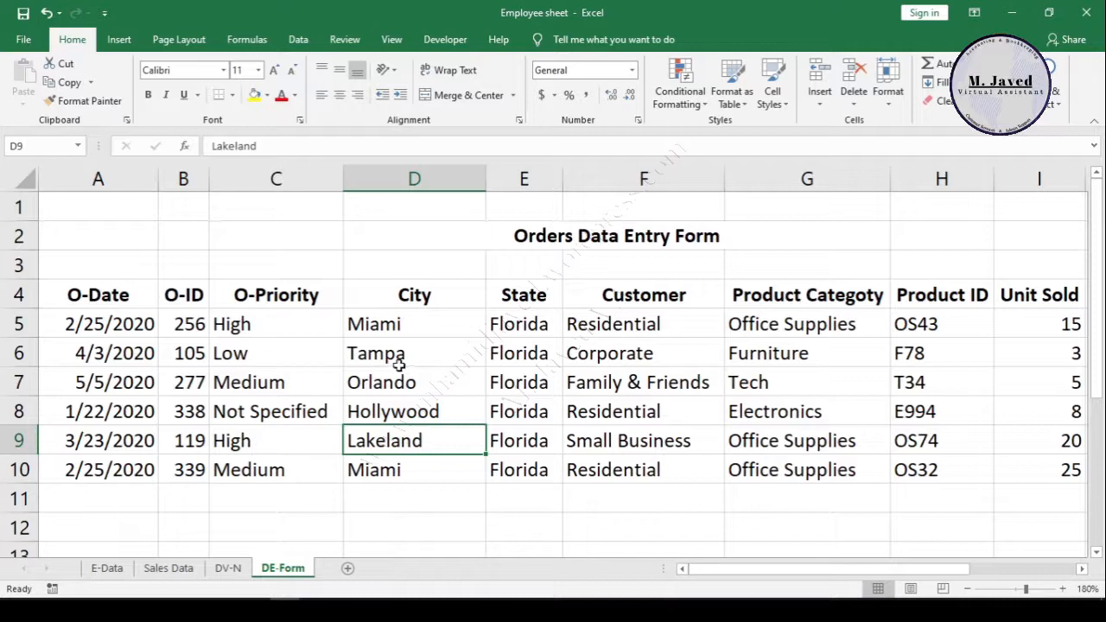
pyautogui.click(400, 363)
pyautogui.click(421, 246)
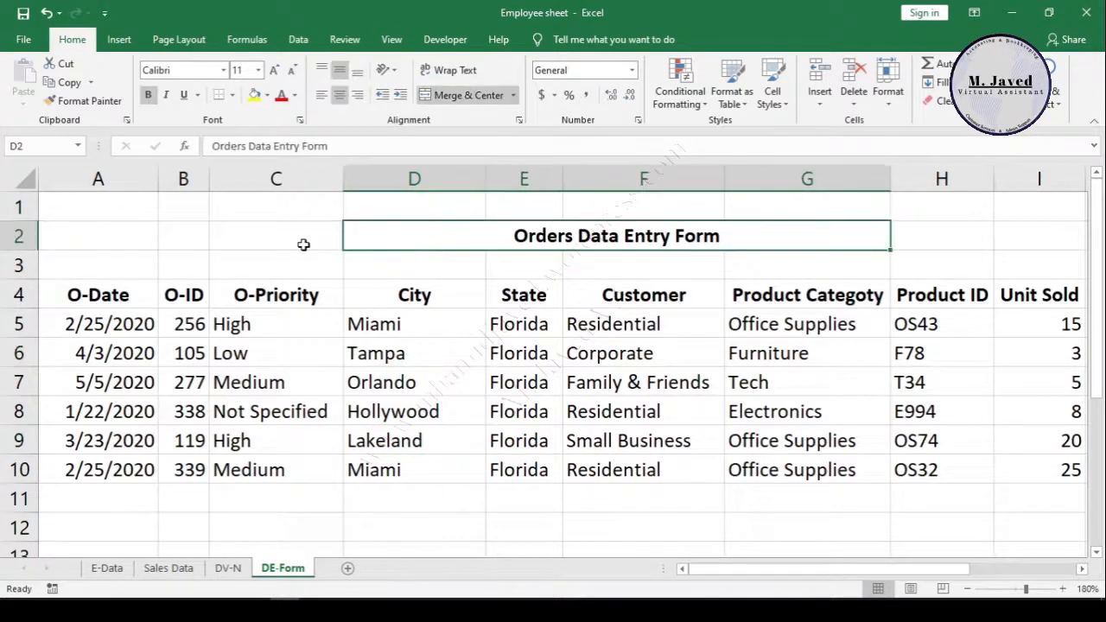
pyautogui.click(299, 245)
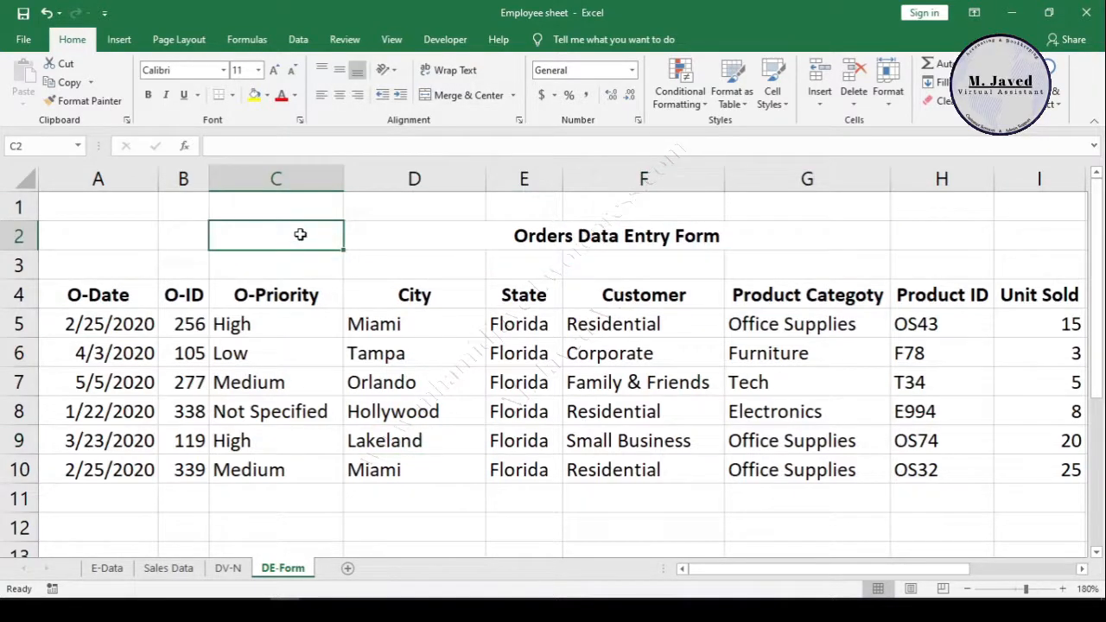
# Step: Format the orders range A4:K10 as a table with headers, using the White, Table Style Light 1 style
pyautogui.click(319, 371)
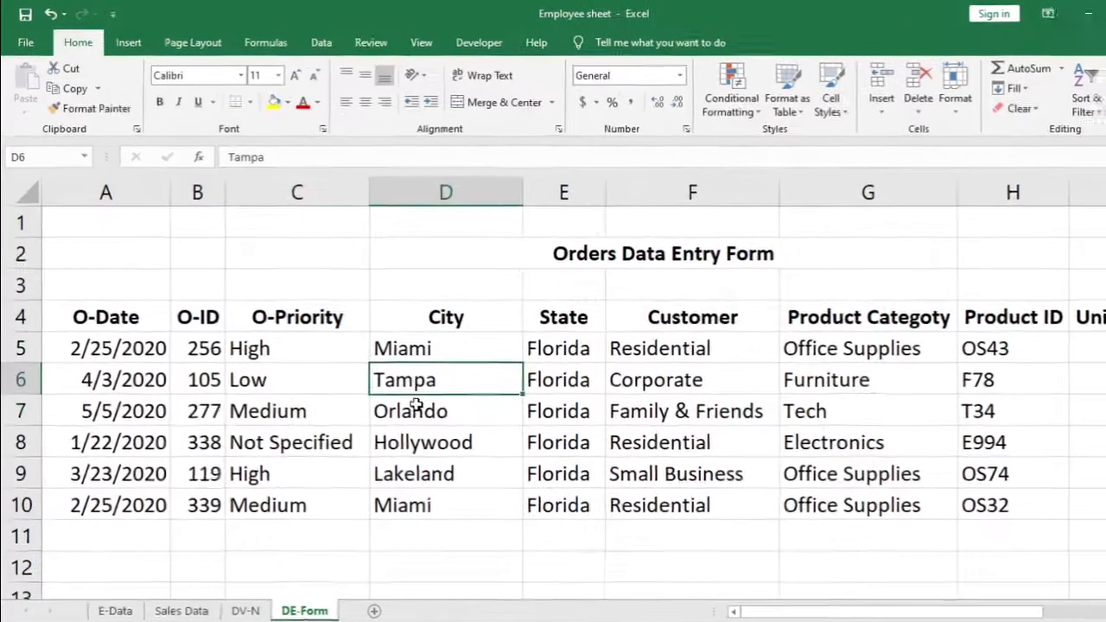
pyautogui.hotkey('ctrl', 't')
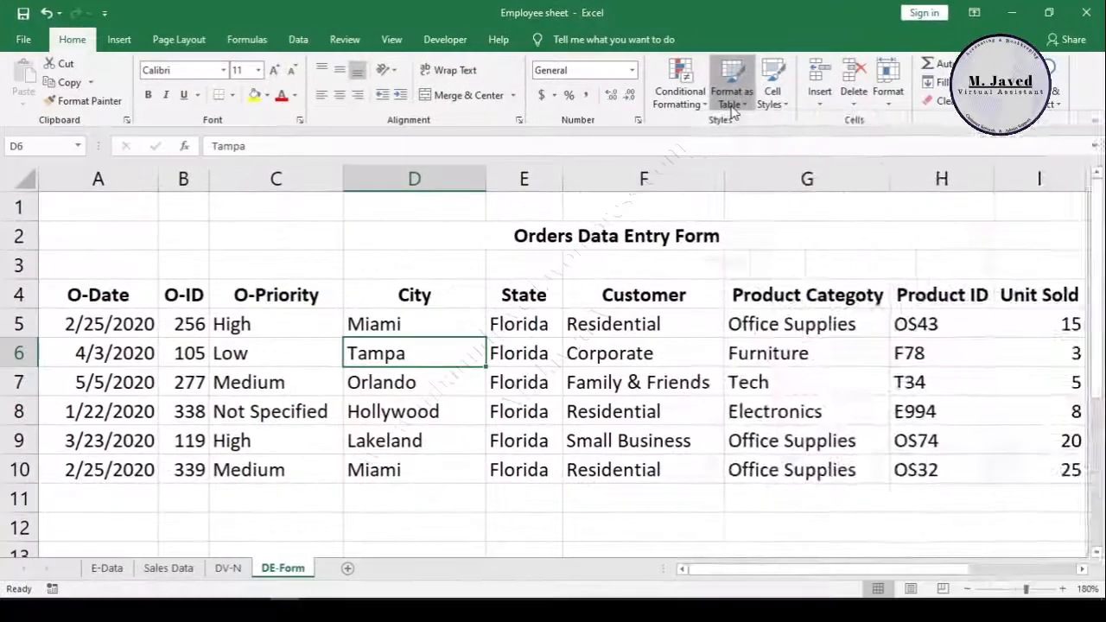
pyautogui.click(957, 135)
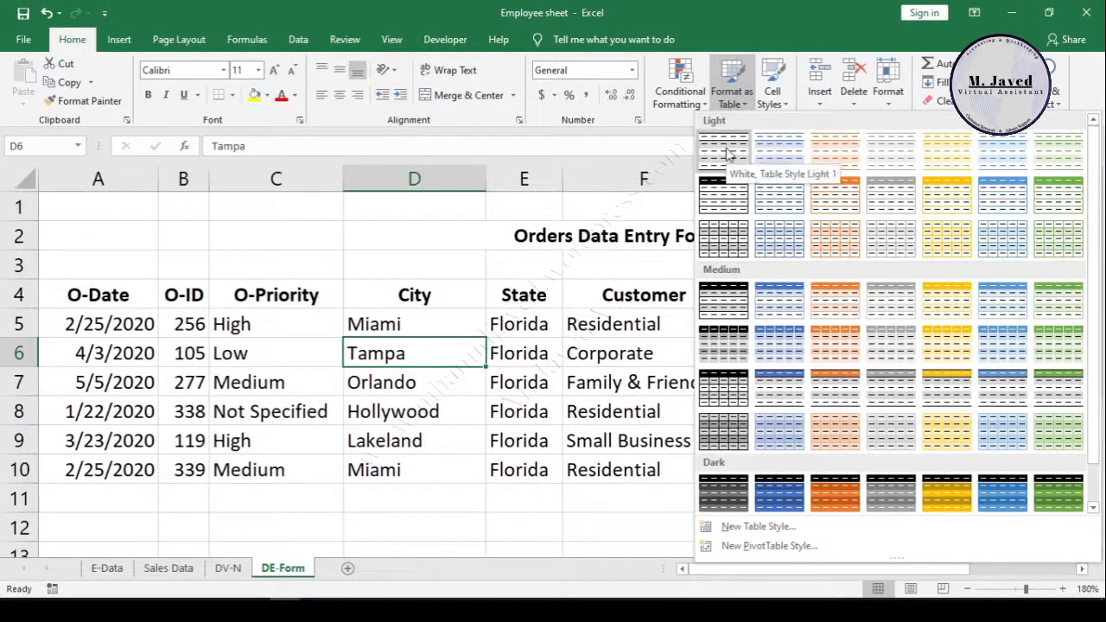
pyautogui.click(725, 148)
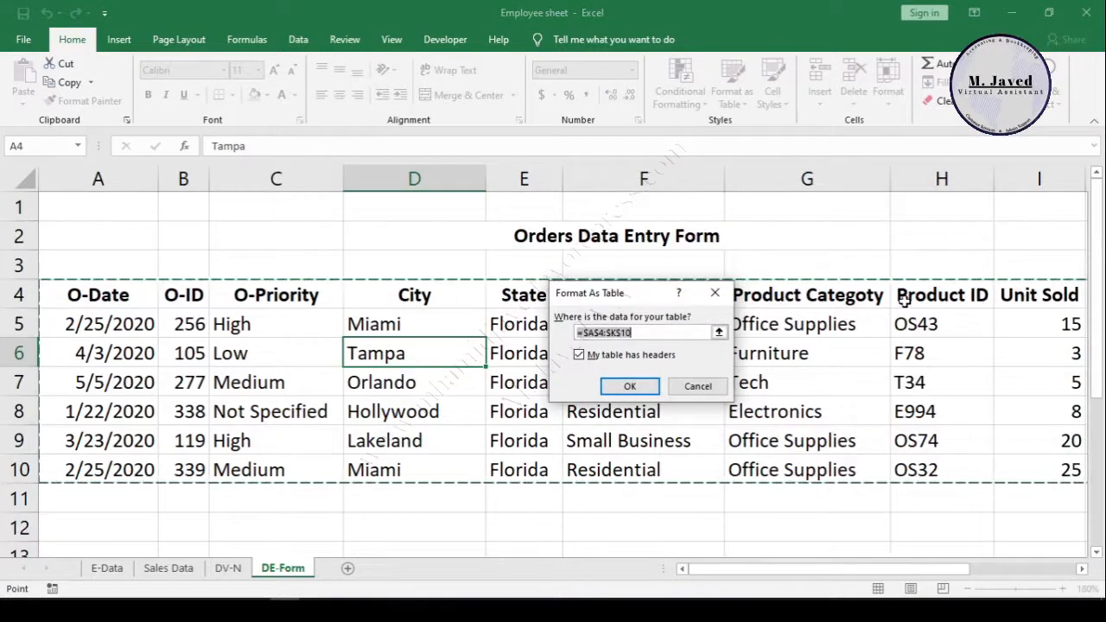
pyautogui.click(577, 355)
pyautogui.click(578, 355)
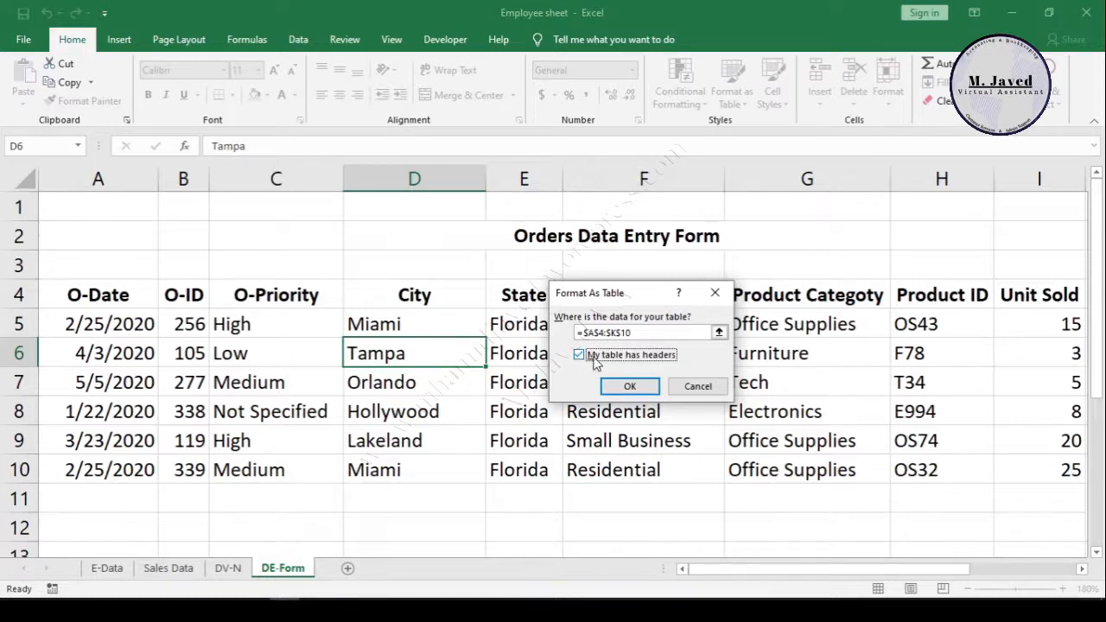
pyautogui.click(621, 391)
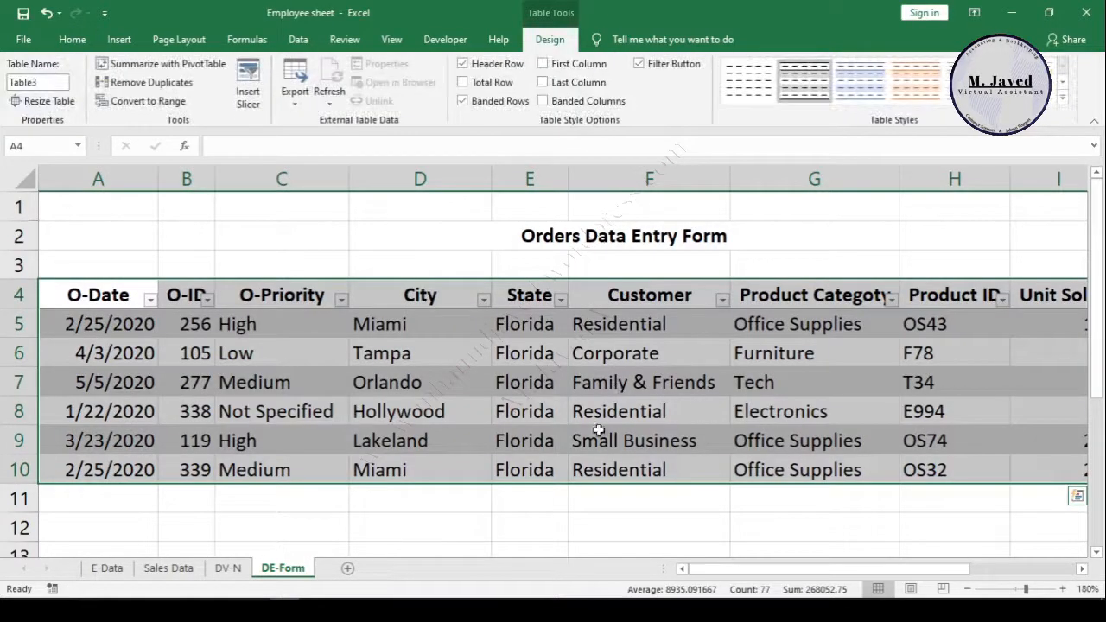
pyautogui.click(429, 427)
pyautogui.click(554, 411)
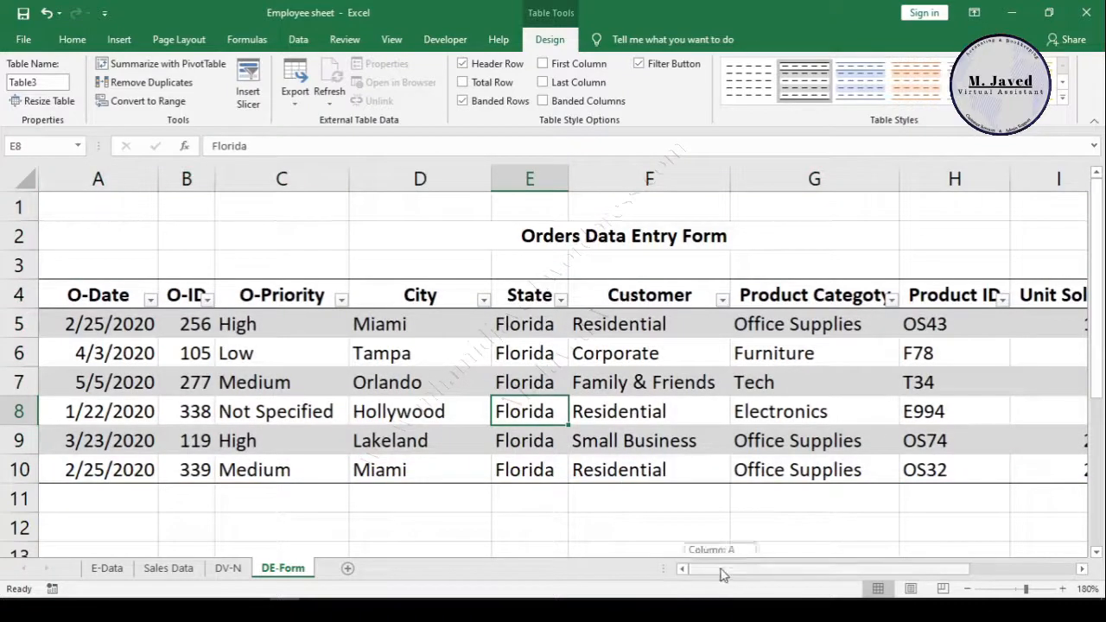
# Step: Fill the table's header row with yellow
pyautogui.click(44, 295)
pyautogui.click(41, 278)
pyautogui.click(43, 295)
pyautogui.moveTo(807, 570); pyautogui.dragTo(782, 570)
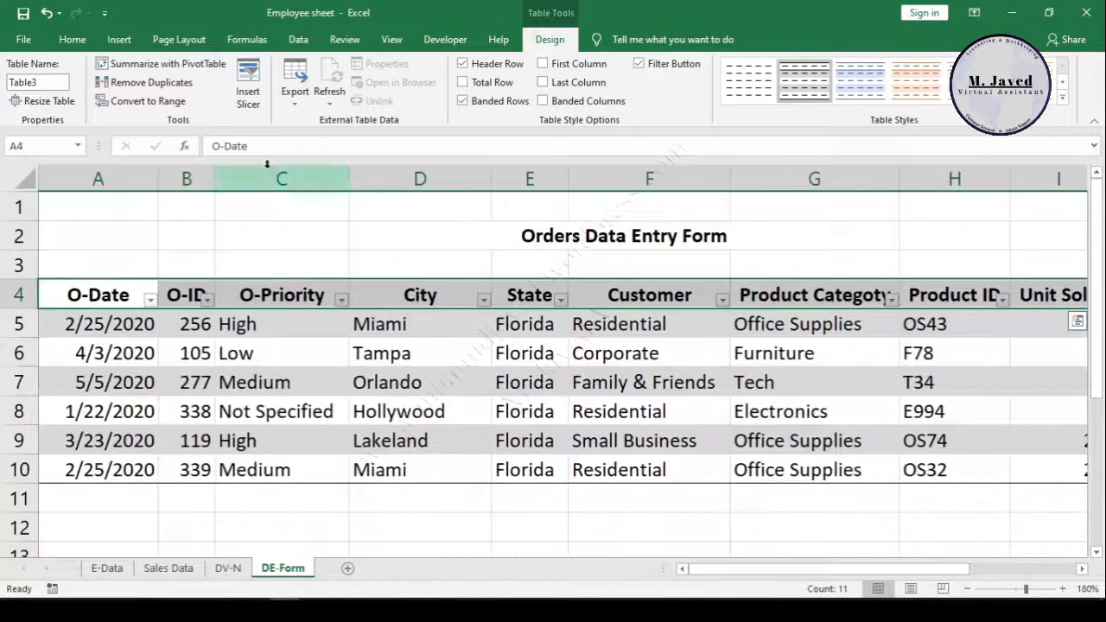
pyautogui.click(73, 40)
pyautogui.click(255, 95)
pyautogui.click(415, 382)
# Step: Fill the merged Orders Data Entry Form title cell with light blue
pyautogui.click(530, 234)
pyautogui.click(267, 95)
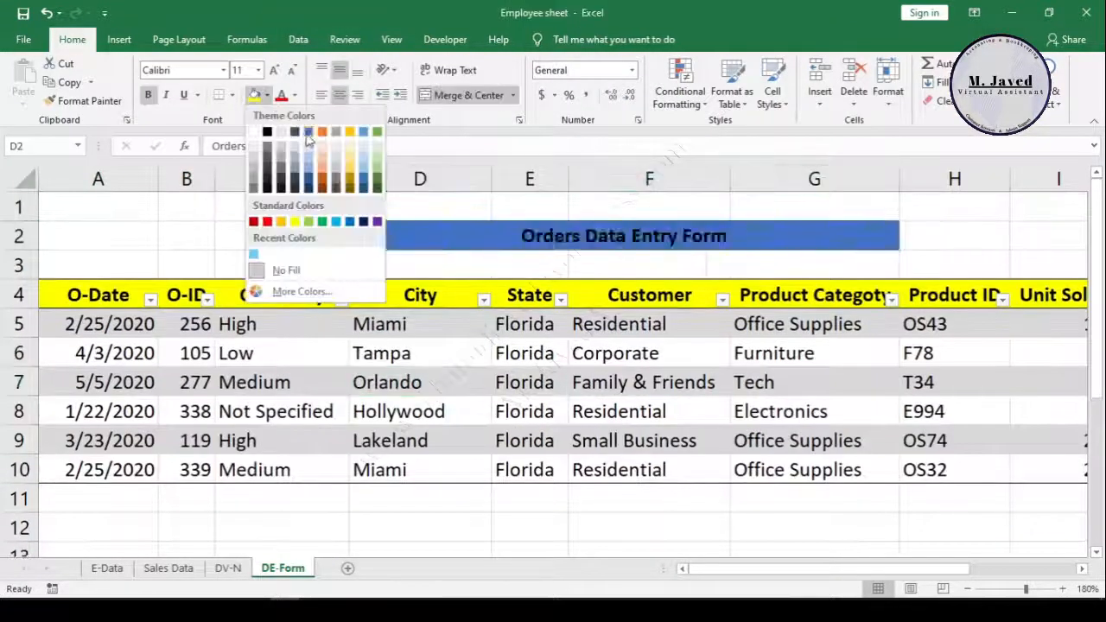
pyautogui.click(312, 164)
pyautogui.click(333, 389)
pyautogui.click(285, 469)
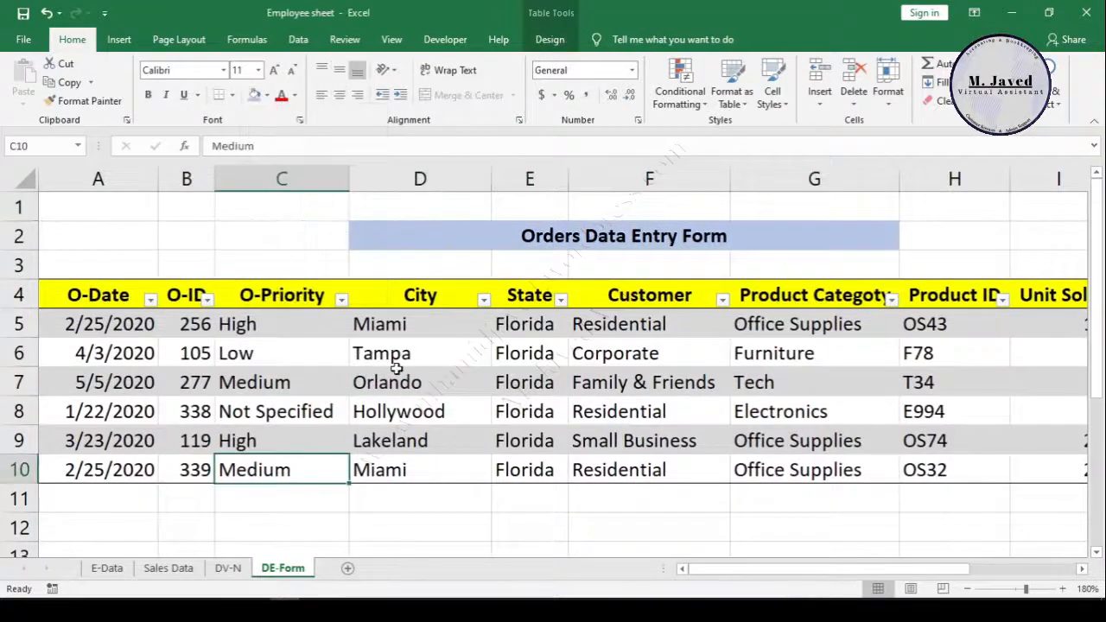
# Step: Select the City column's data and view its filter options without applying a filter
pyautogui.click(396, 381)
pyautogui.click(396, 293)
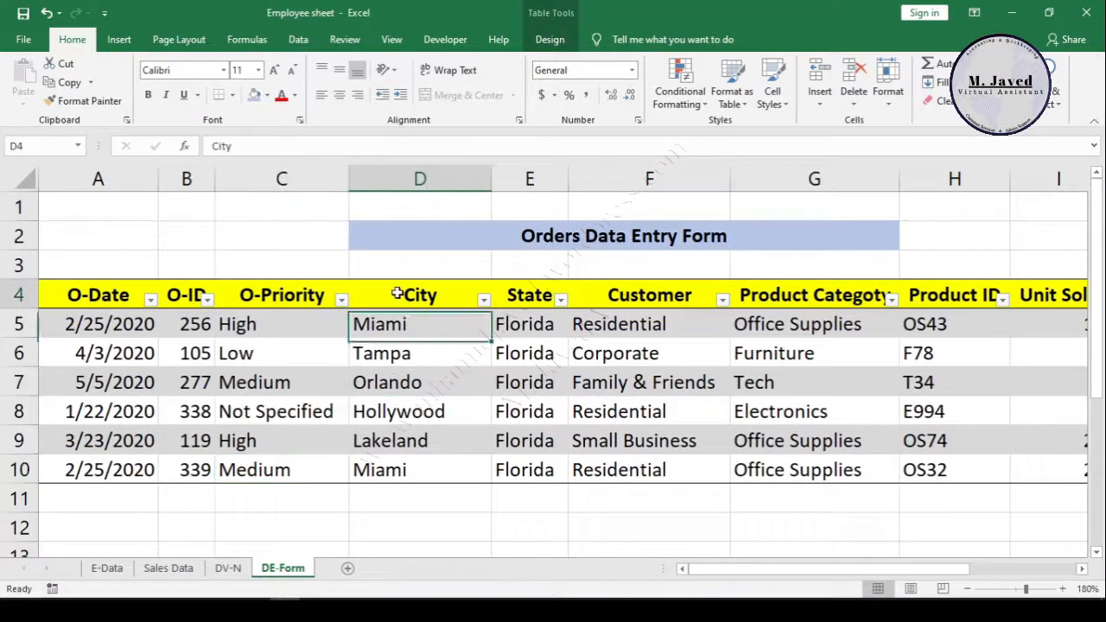
pyautogui.hotkey('ctrl', 'shift', 'Down')
pyautogui.click(485, 301)
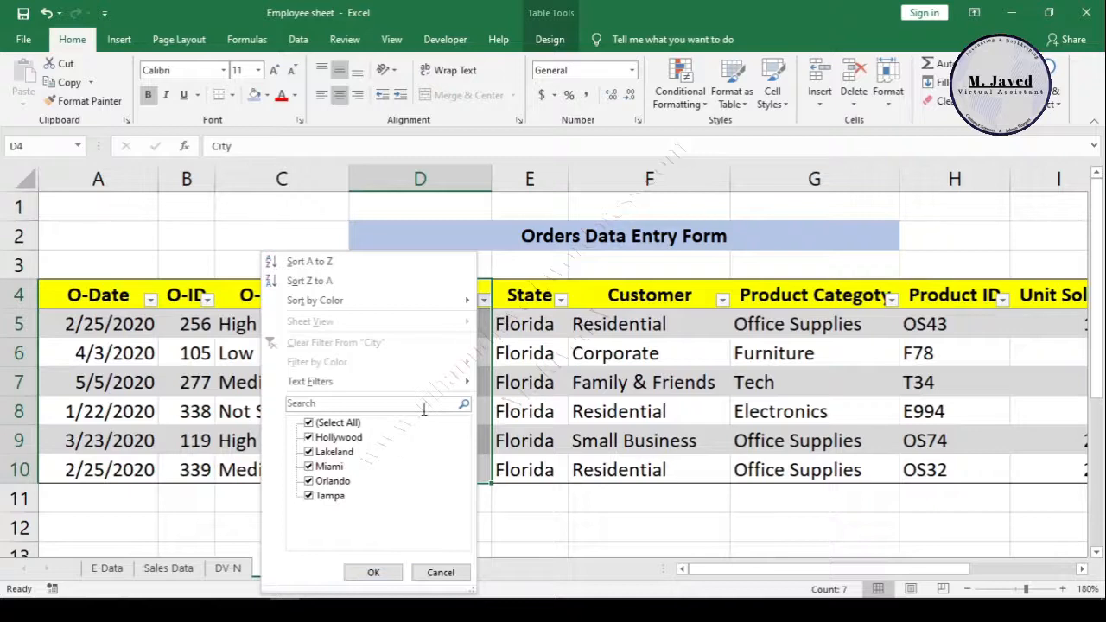
pyautogui.click(514, 416)
# Step: Turn off the filter buttons in the table's header row
pyautogui.click(428, 296)
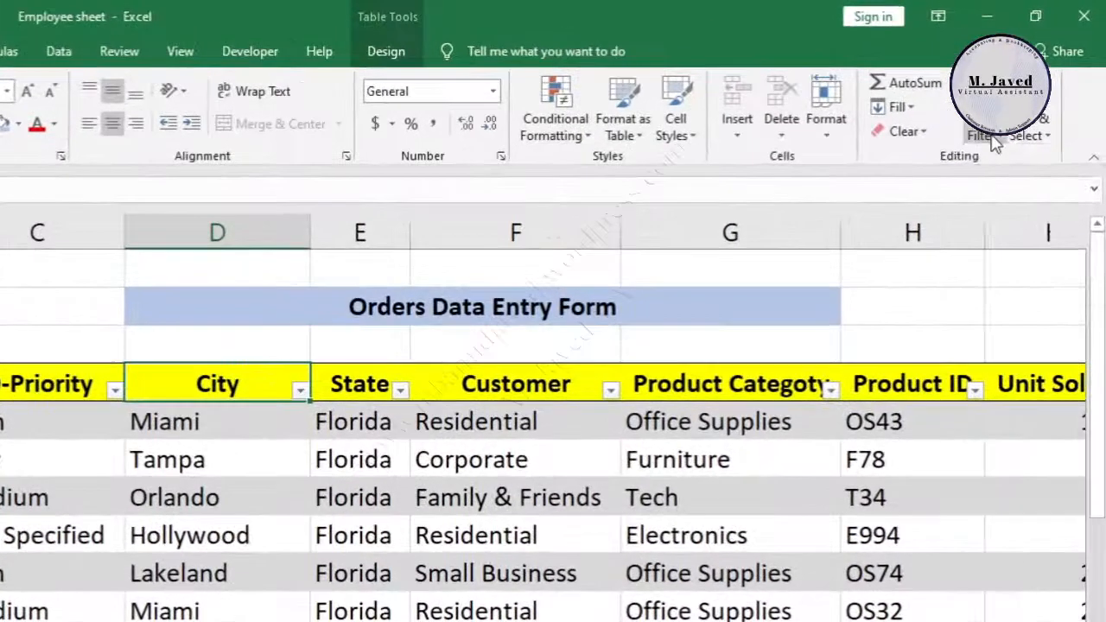
pyautogui.click(995, 142)
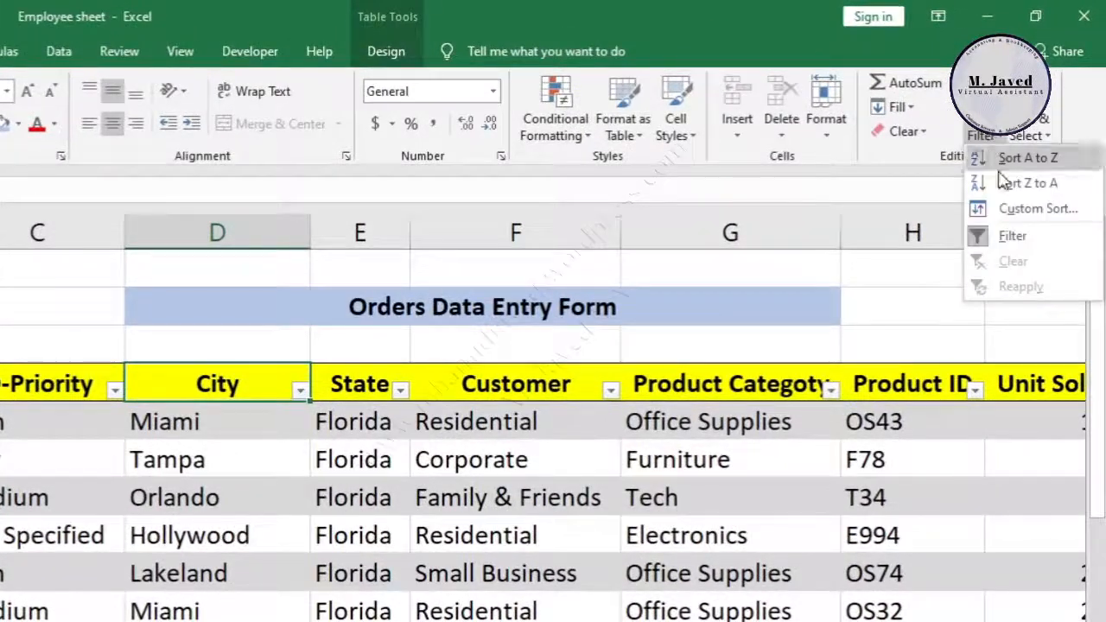
pyautogui.click(1004, 235)
pyautogui.click(471, 534)
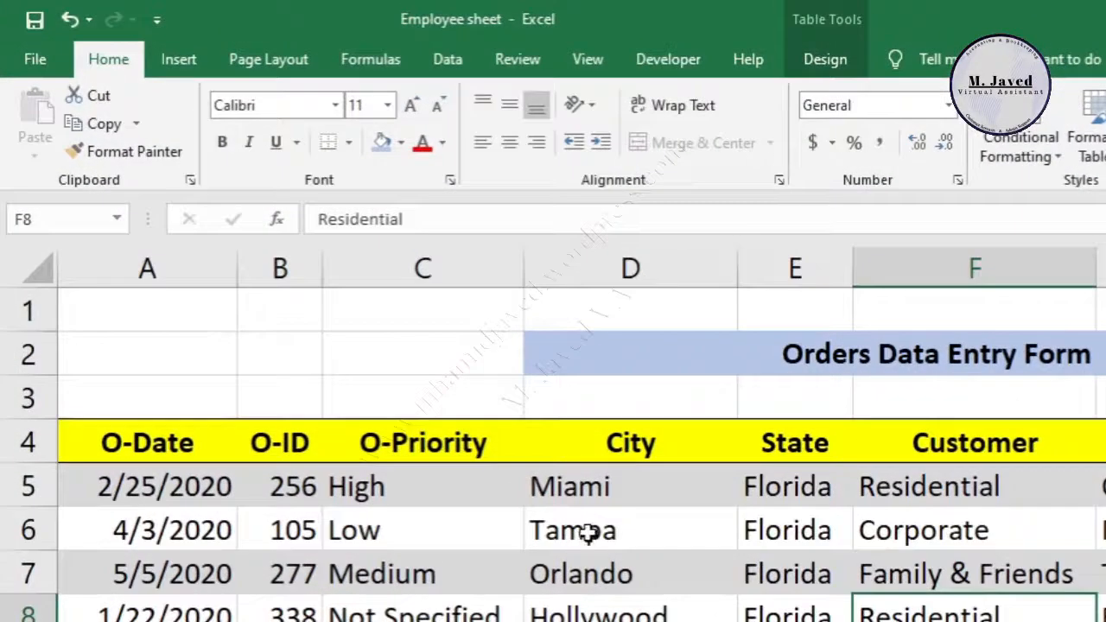
# Step: Open the Quick Access Toolbar customization options and list the Commands Not in the Ribbon
pyautogui.click(180, 460)
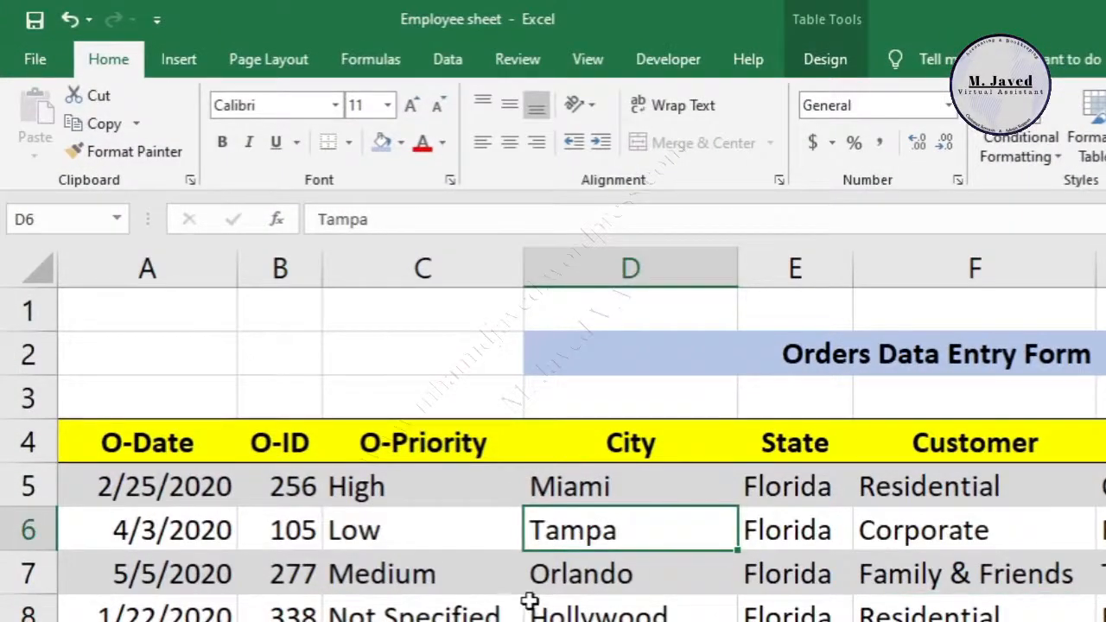
pyautogui.click(156, 21)
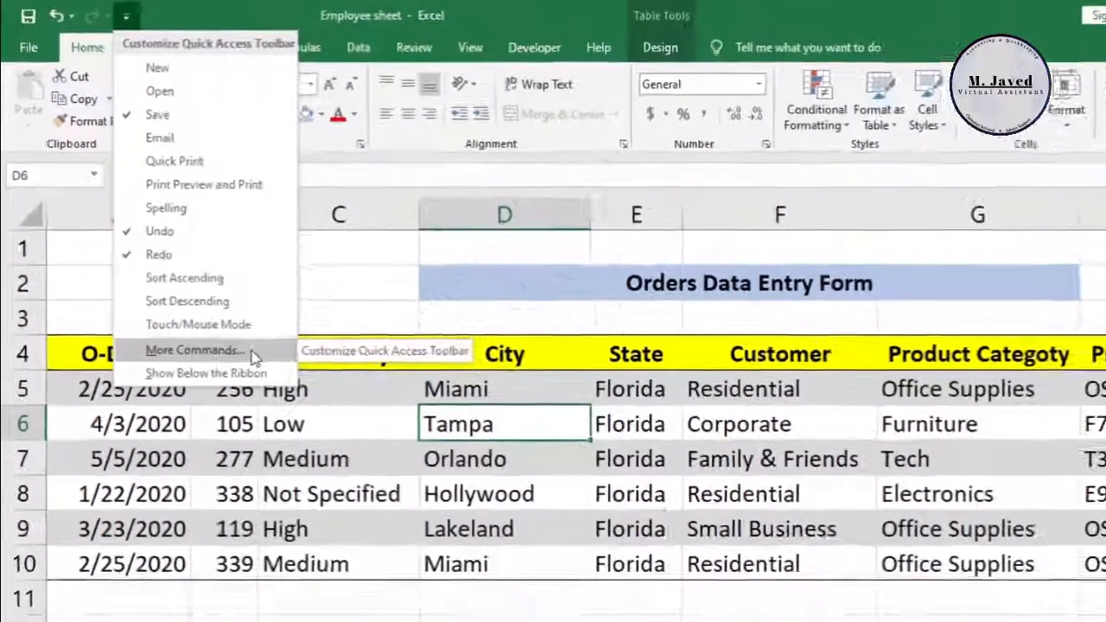
pyautogui.click(316, 438)
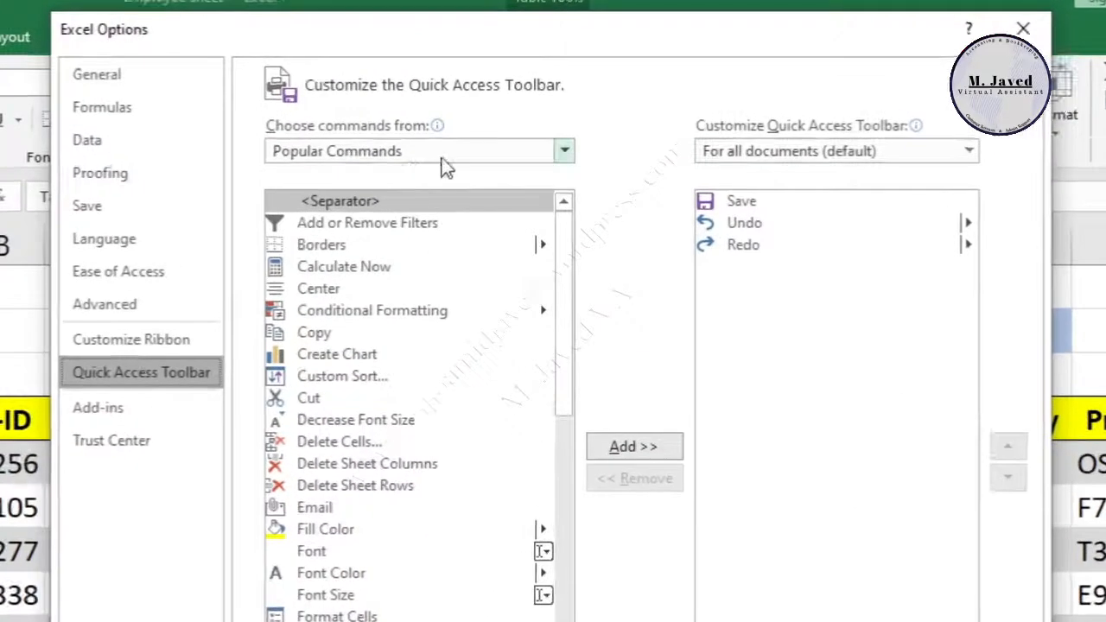
pyautogui.click(479, 119)
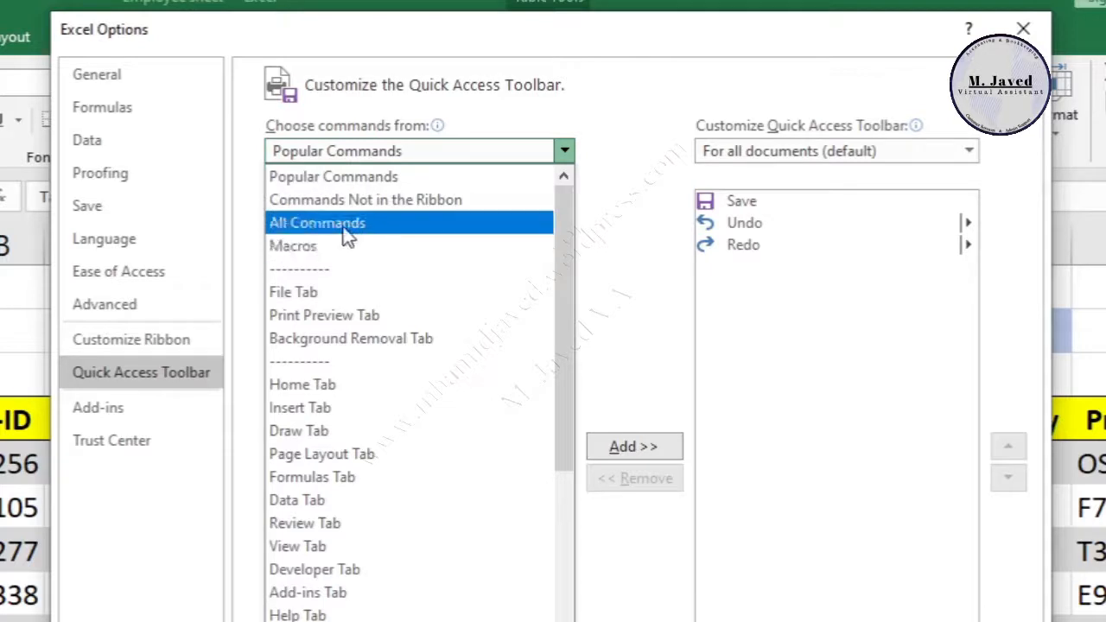
pyautogui.click(396, 206)
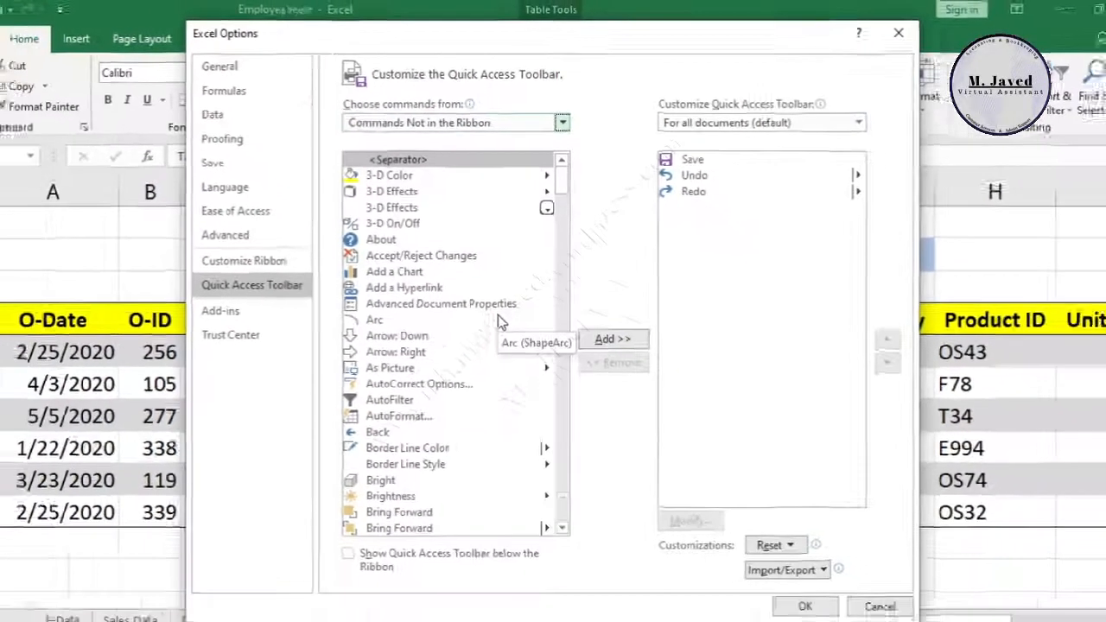
# Step: Add the Form command to the Quick Access Toolbar for all documents and apply the change
pyautogui.scroll(-1, 479, 424)
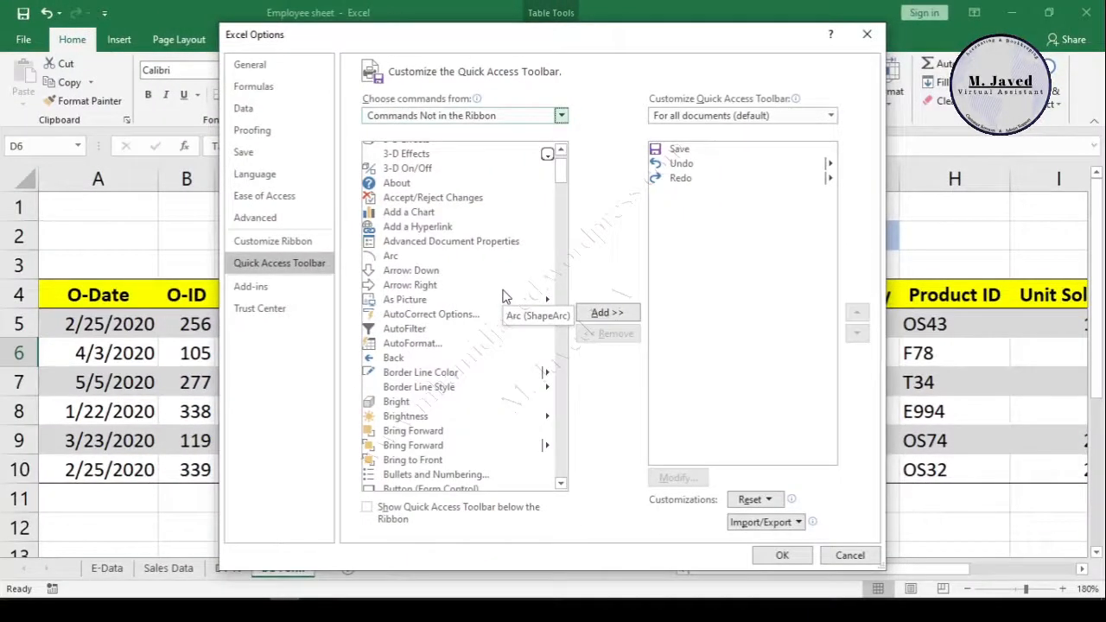
pyautogui.scroll(-2, 505, 297)
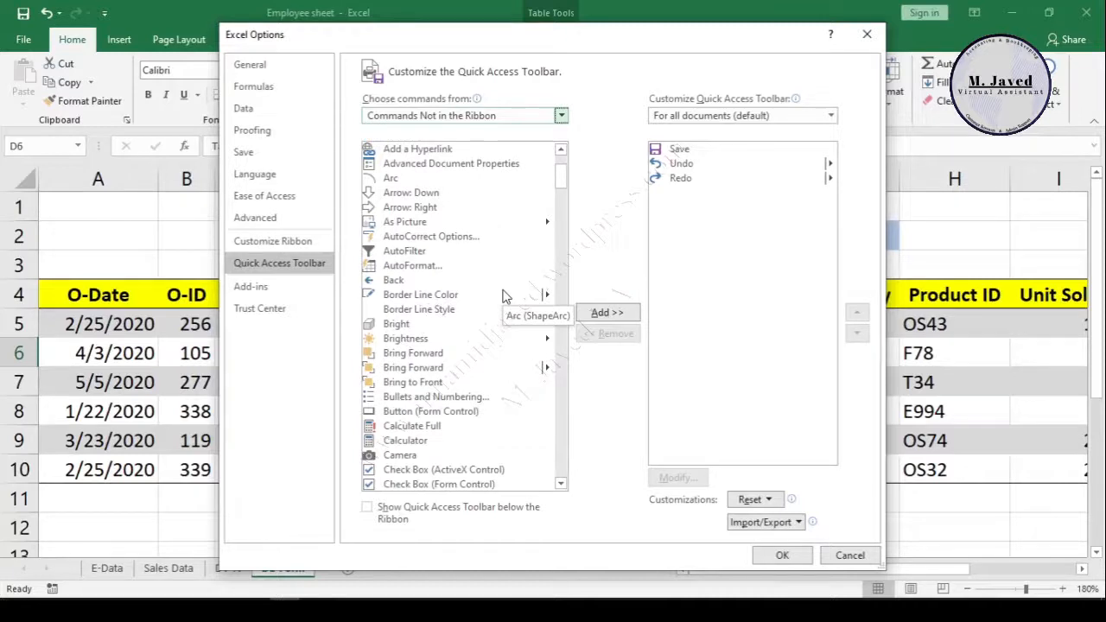
pyautogui.scroll(-9, 505, 296)
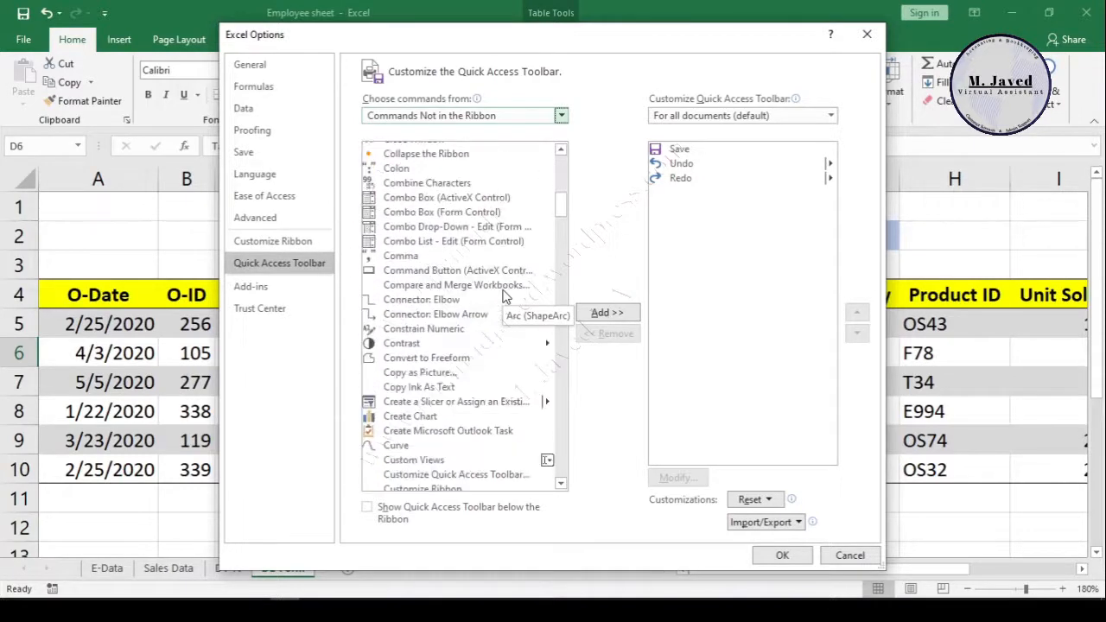
pyautogui.scroll(-12, 505, 296)
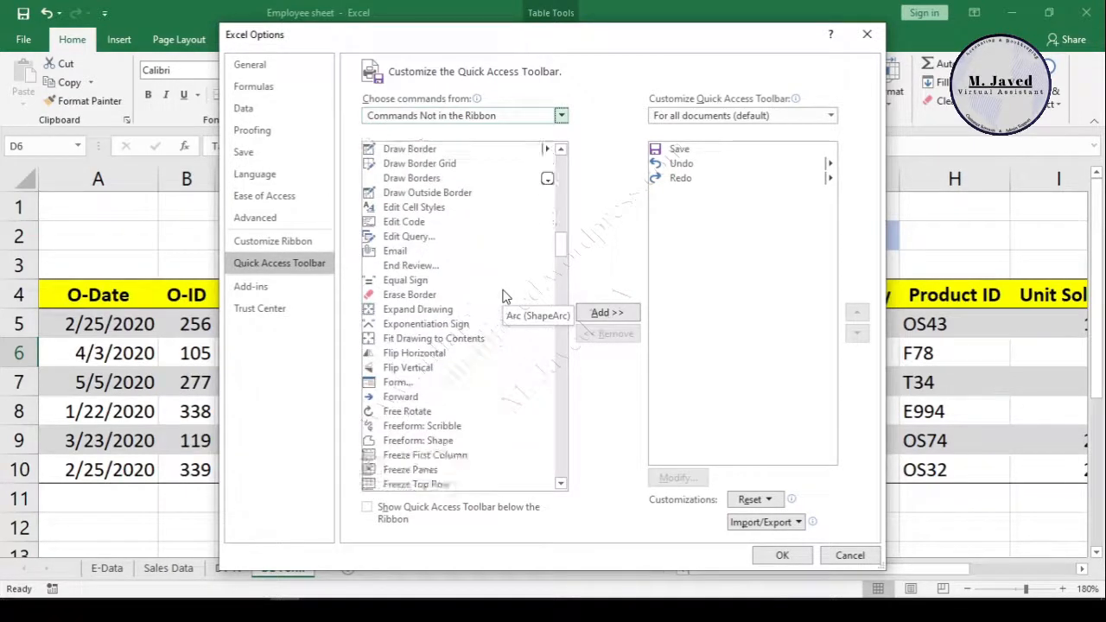
pyautogui.scroll(1, 503, 294)
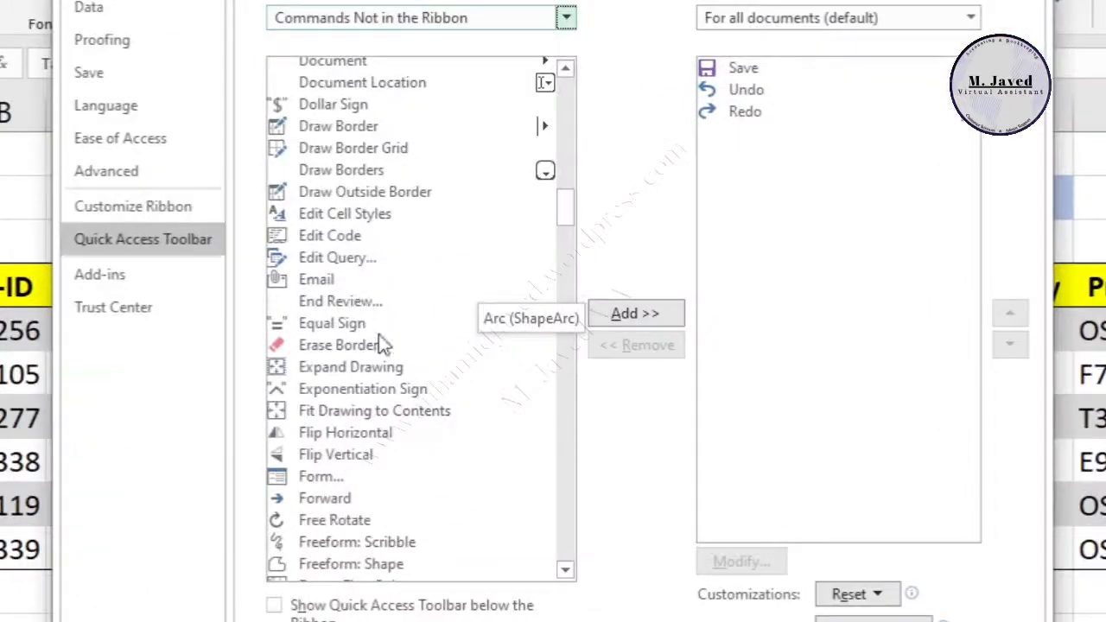
pyautogui.scroll(-1, 465, 320)
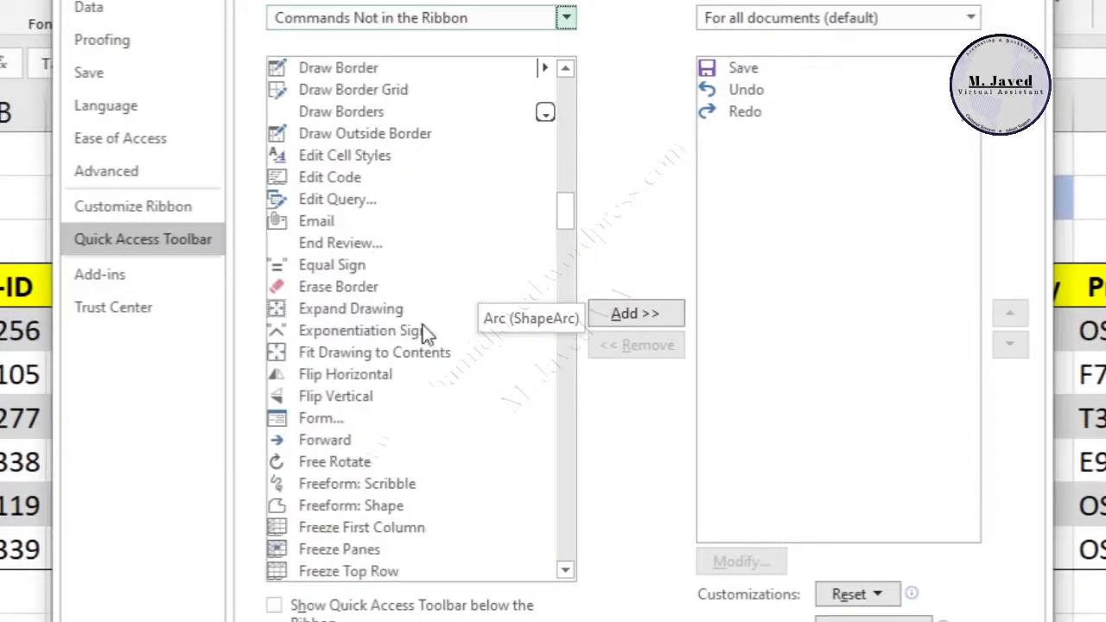
pyautogui.click(313, 420)
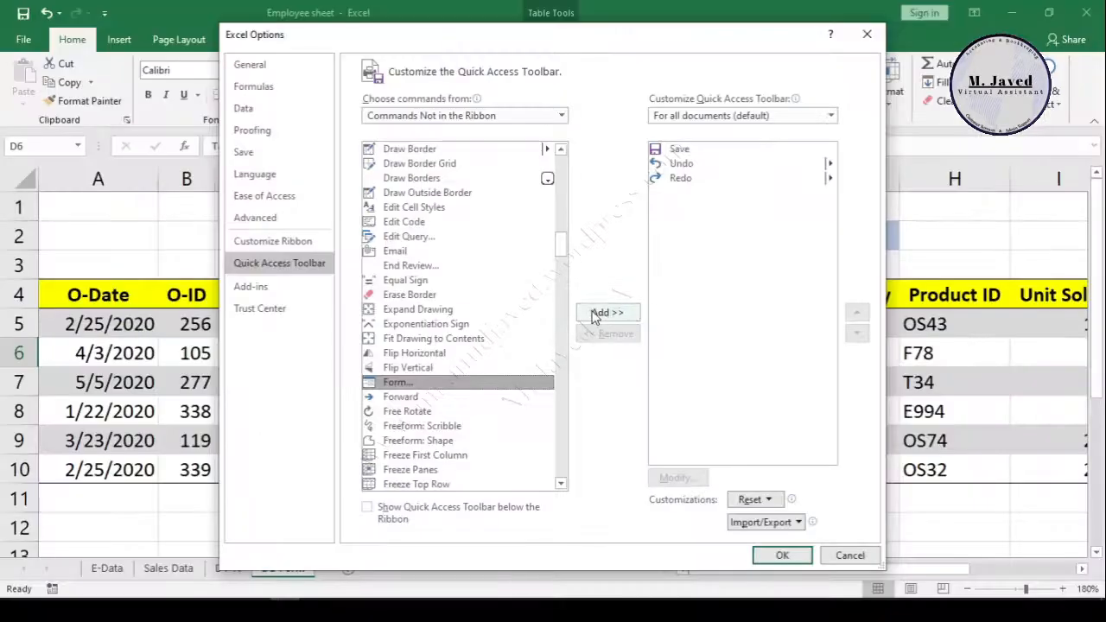
pyautogui.click(616, 313)
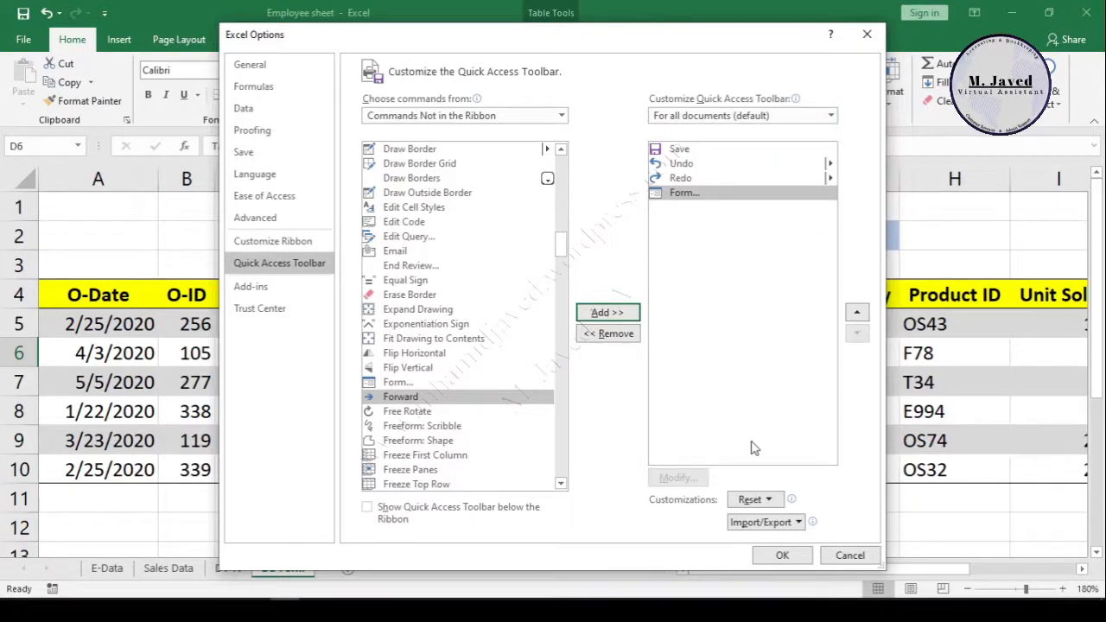
pyautogui.click(782, 555)
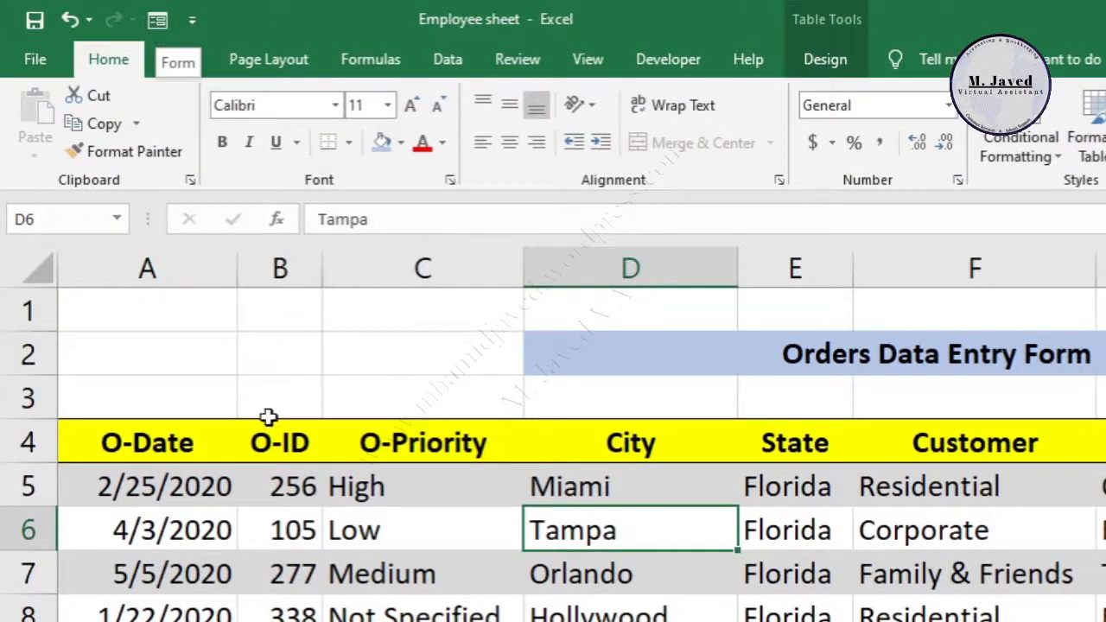
# Step: Select a cell inside the orders table and open its data entry form
pyautogui.click(353, 576)
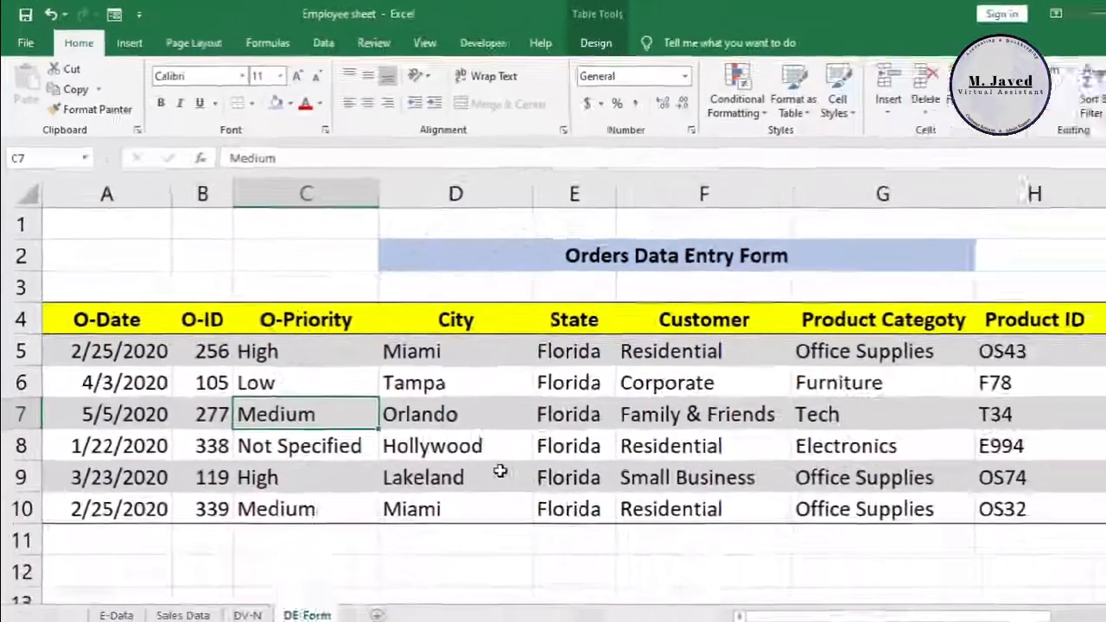
pyautogui.click(522, 383)
pyautogui.click(394, 442)
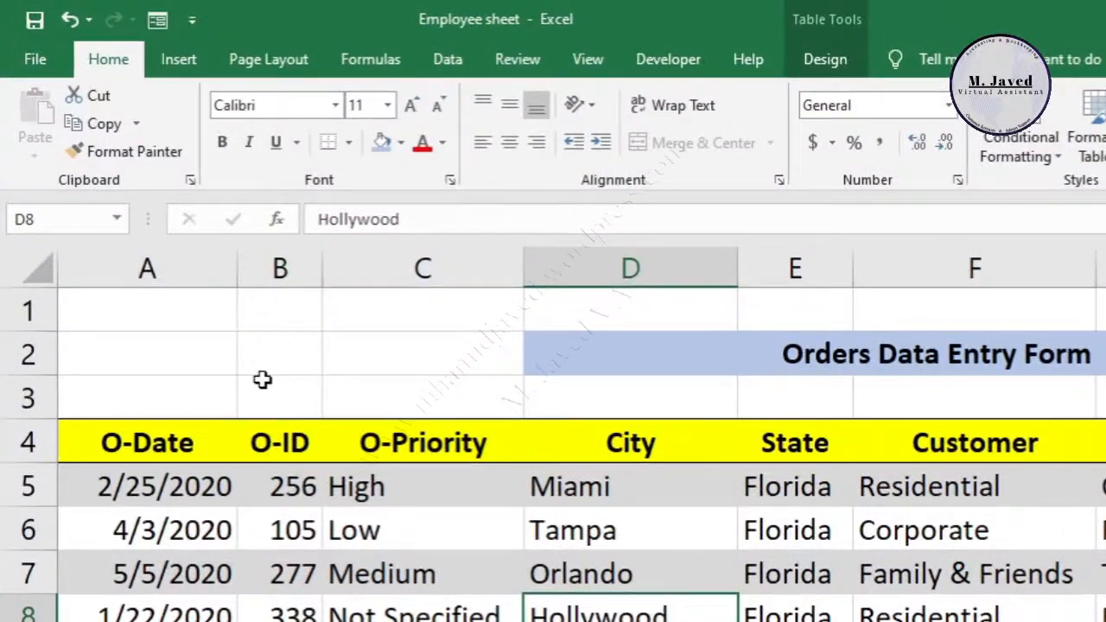
pyautogui.click(446, 519)
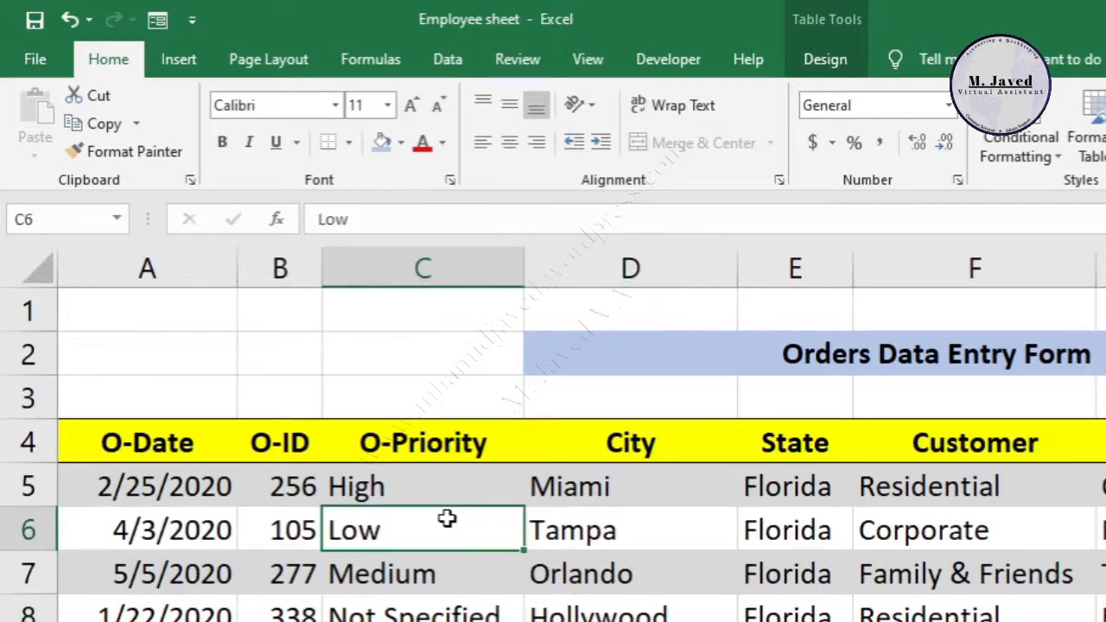
pyautogui.click(157, 22)
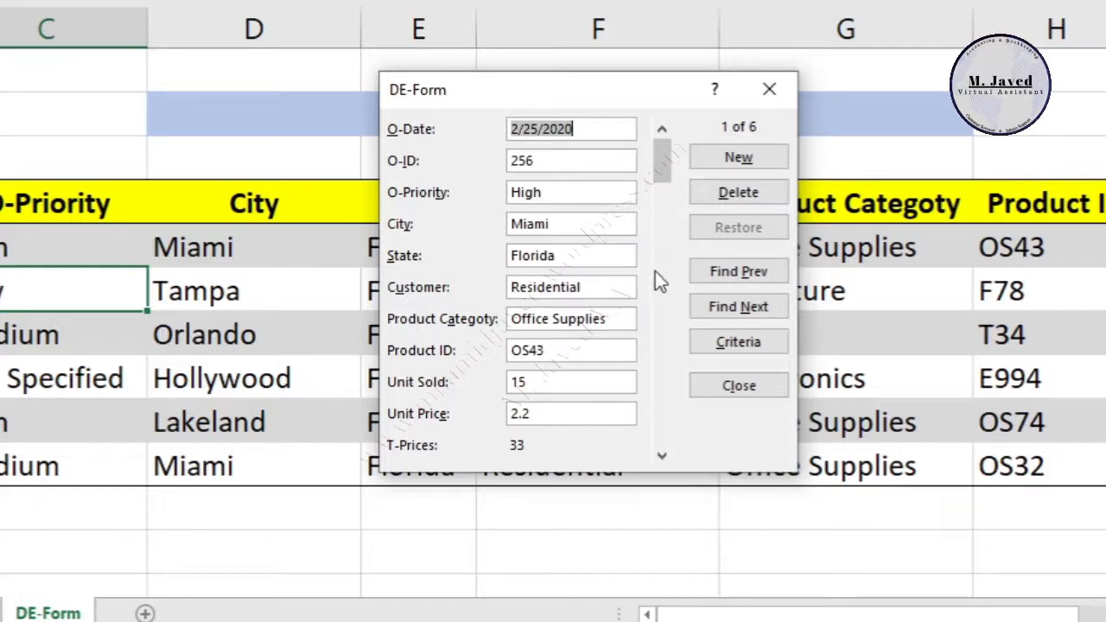
# Step: Browse through the existing order records in the form and return to the first record
pyautogui.moveTo(659, 167); pyautogui.dragTo(654, 358)
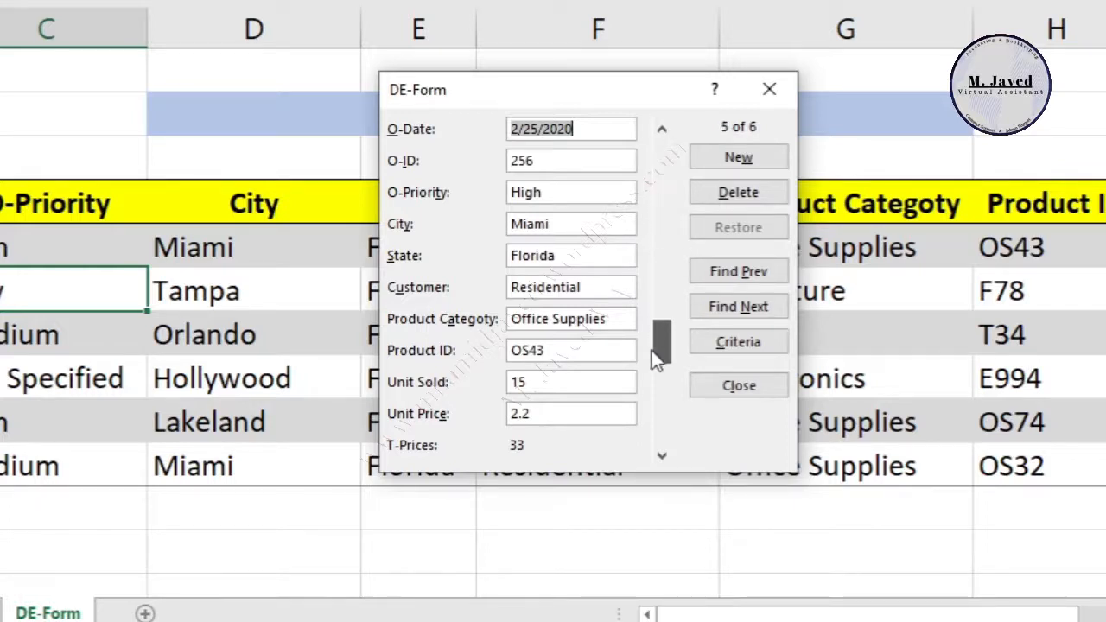
pyautogui.moveTo(665, 321); pyautogui.dragTo(670, 263)
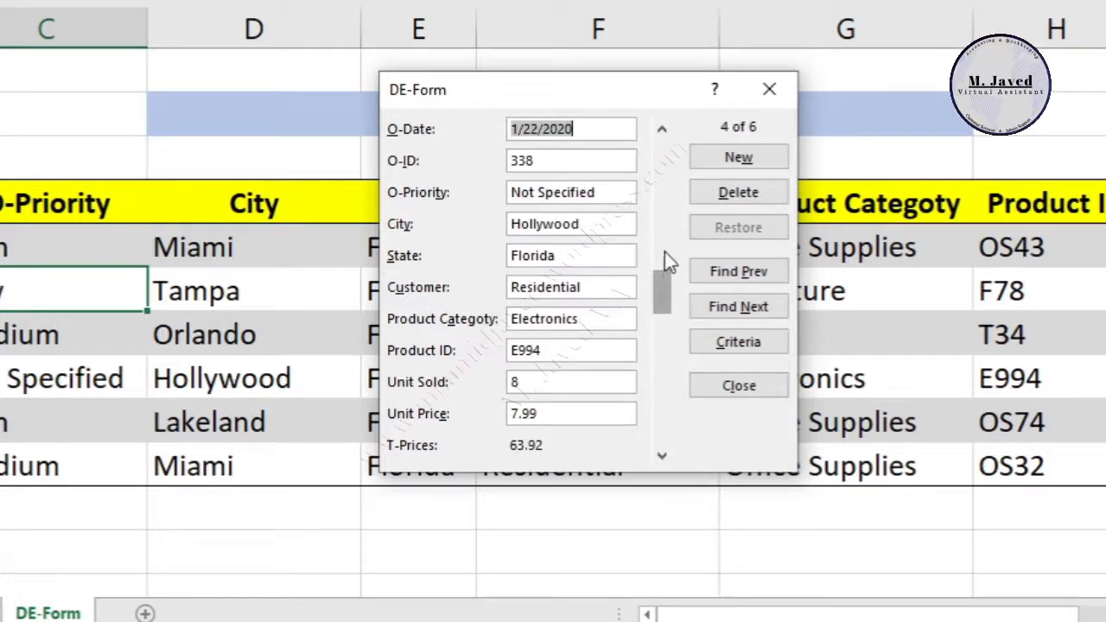
pyautogui.click(661, 448)
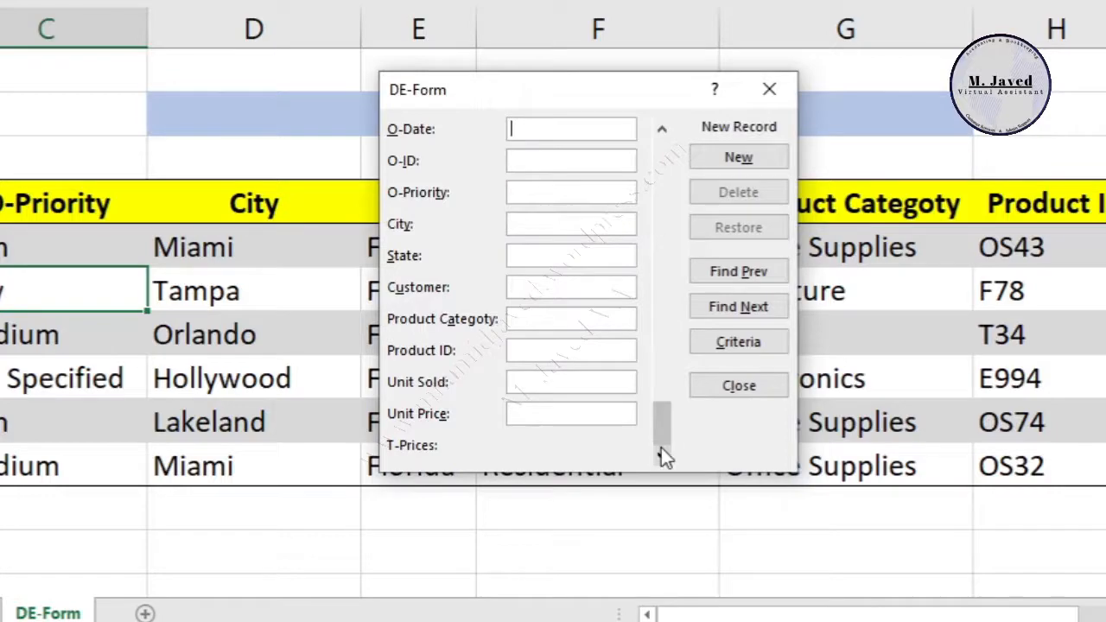
pyautogui.click(661, 132)
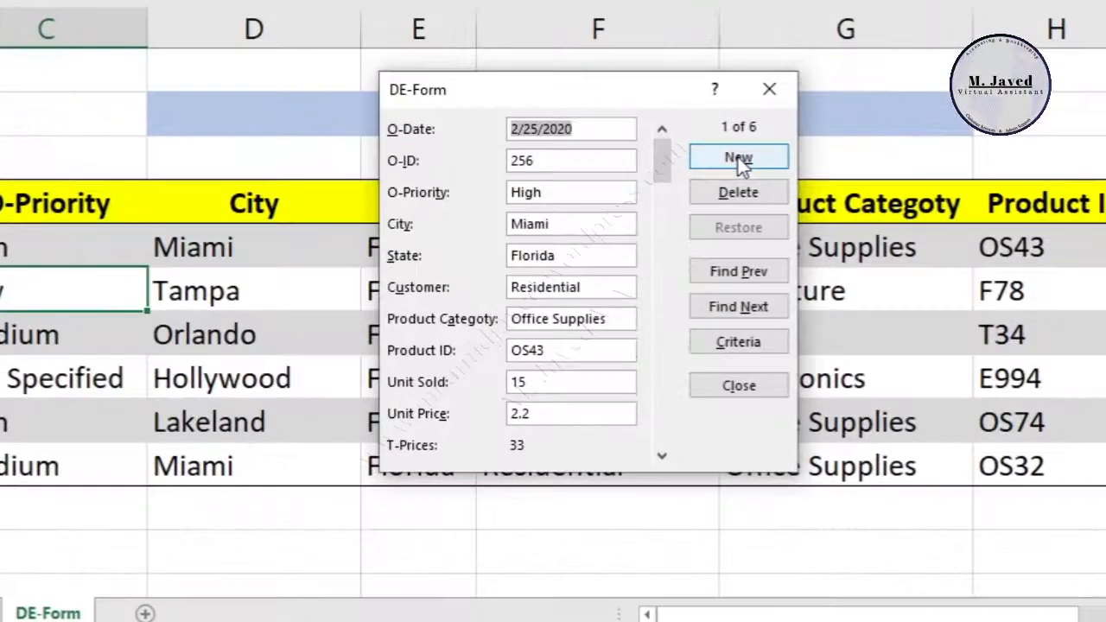
# Step: Start a new record with date 4/15/2020, the order ID, priority law, city Miami, state Florida and customer Small Business
pyautogui.click(714, 170)
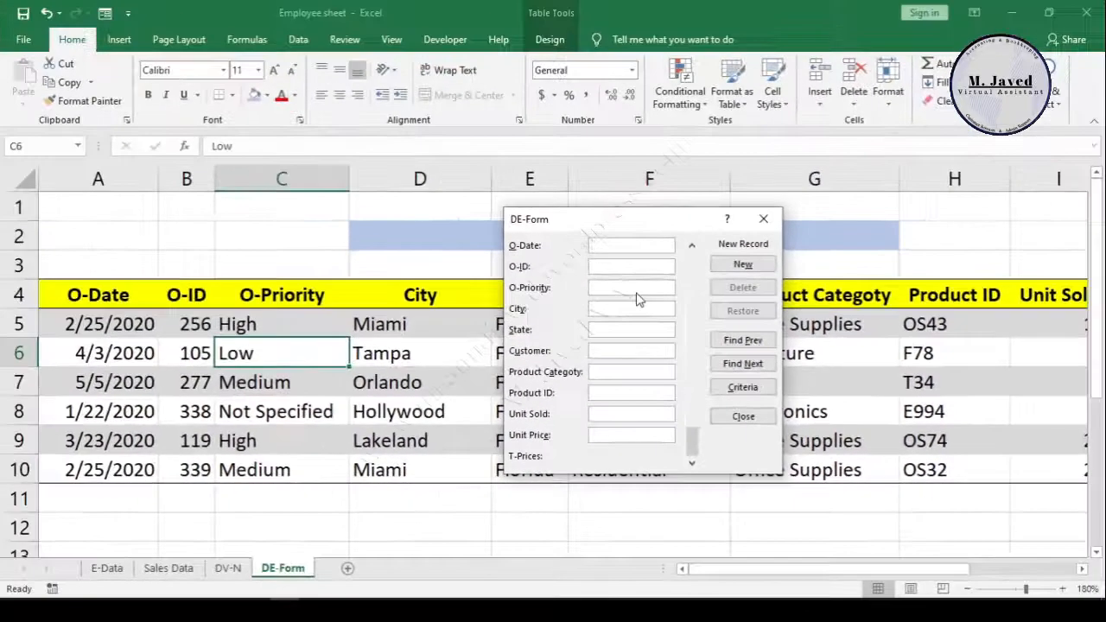
pyautogui.write('4/')
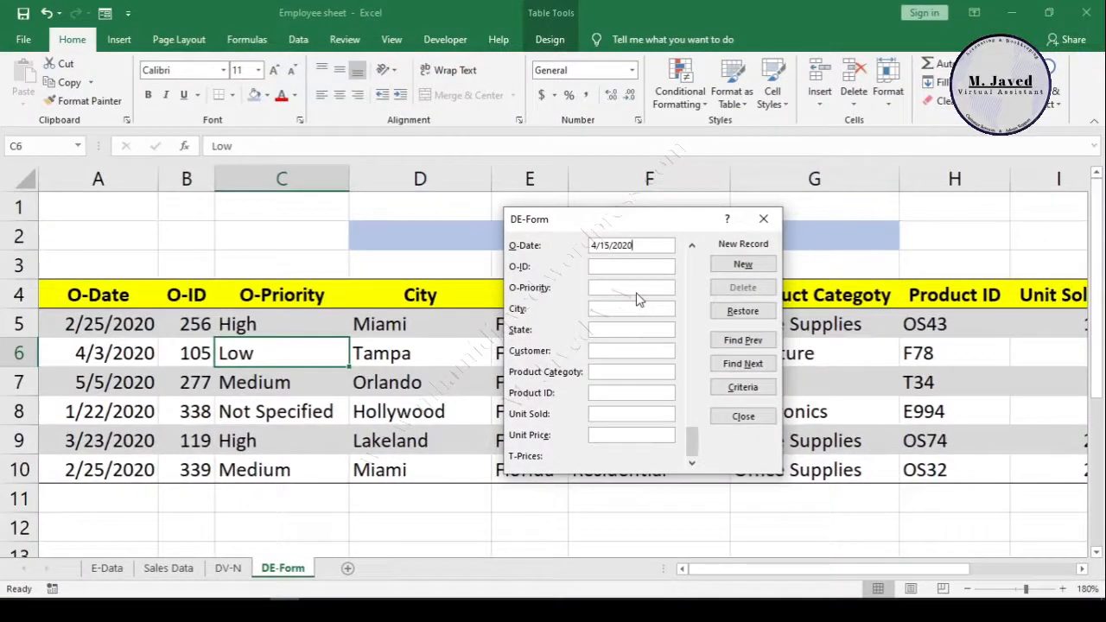
pyautogui.write('445')
pyautogui.press('Tab')
pyautogui.write('Miami')
pyautogui.press('Tab')
pyautogui.write('Florida')
pyautogui.moveTo(630, 222); pyautogui.dragTo(428, 245)
pyautogui.press('Tab')
pyautogui.write('Small Business')
# Step: Complete the record with category Furniture, product ID F23, 2 units sold and unit price 125, save it and close the form
pyautogui.click(411, 395)
pyautogui.write('Furniture')
pyautogui.click(436, 416)
pyautogui.write('F23')
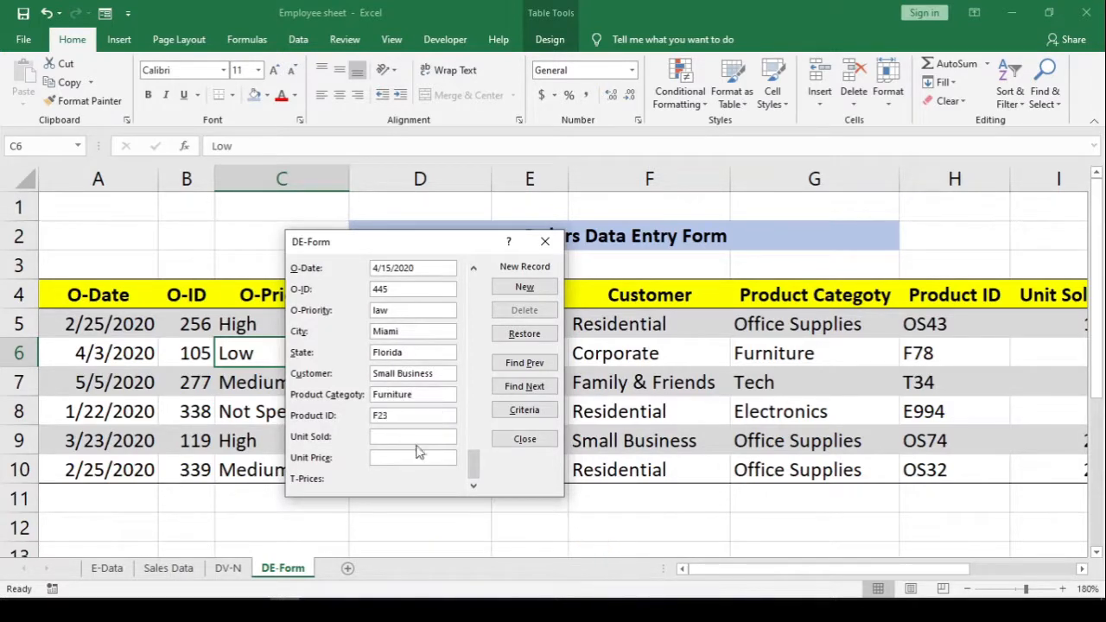
pyautogui.click(410, 436)
pyautogui.write('125')
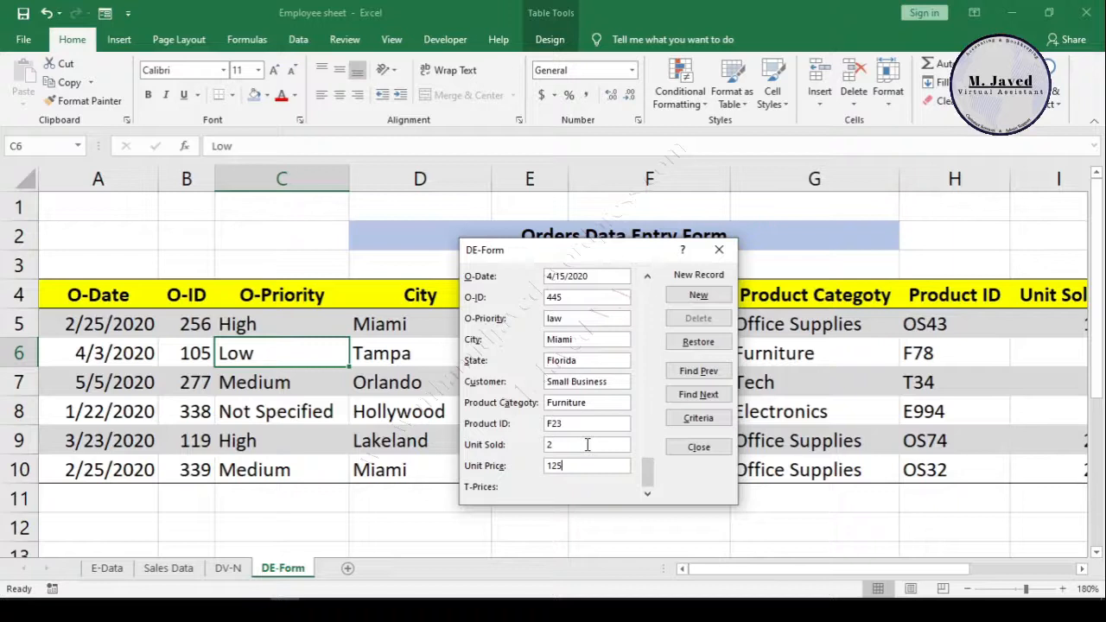
pyautogui.press('Return')
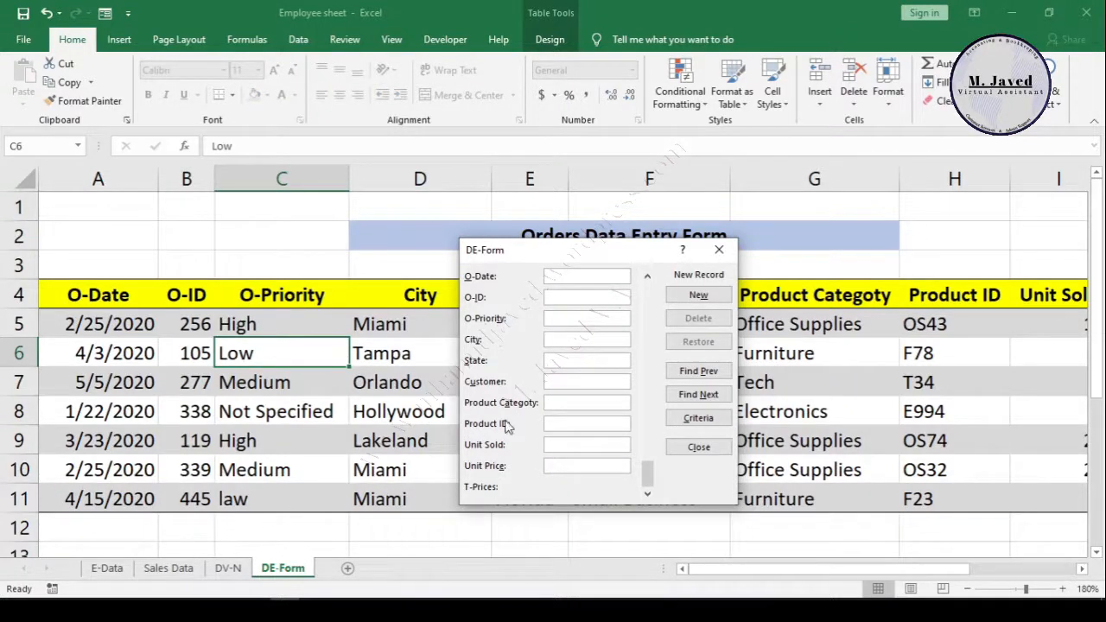
pyautogui.click(719, 250)
# Step: Examine the newly added row 11 across all columns, including its unit price and T-Prices formula
pyautogui.click(454, 488)
pyautogui.scroll(-2, 454, 487)
pyautogui.scroll(2, 451, 484)
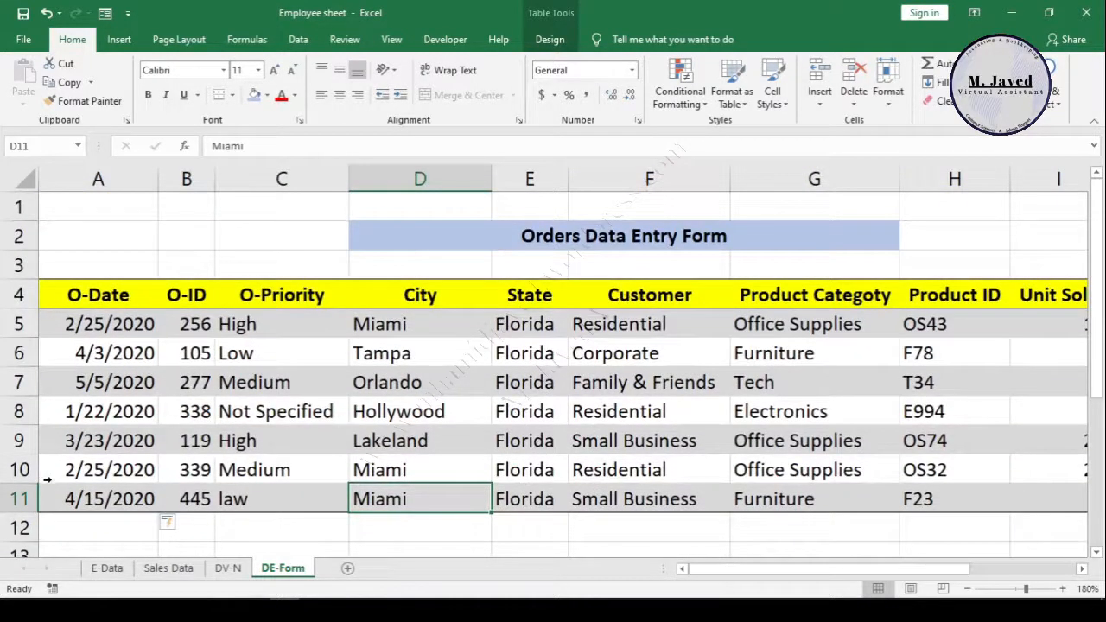
pyautogui.click(19, 498)
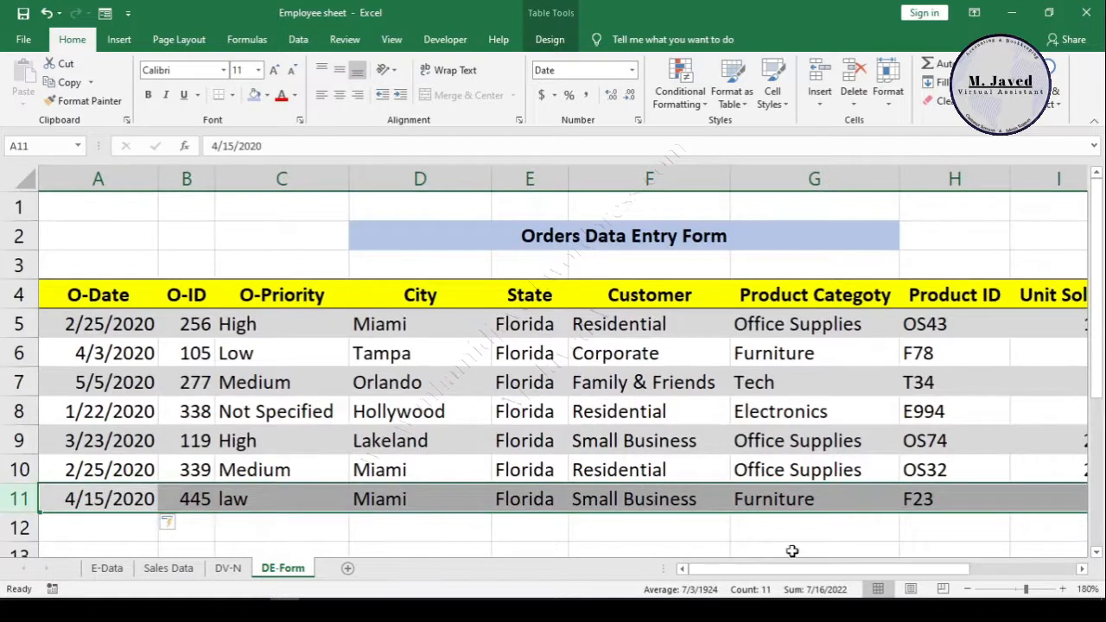
pyautogui.moveTo(905, 572); pyautogui.dragTo(1007, 571)
pyautogui.click(784, 499)
pyautogui.click(832, 499)
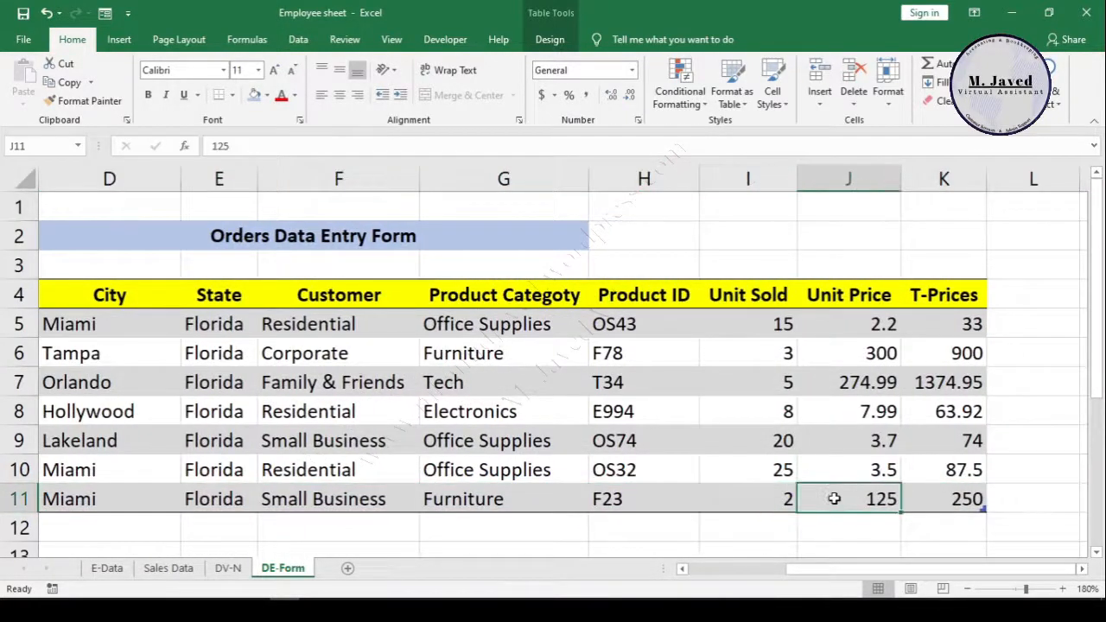
pyautogui.click(951, 498)
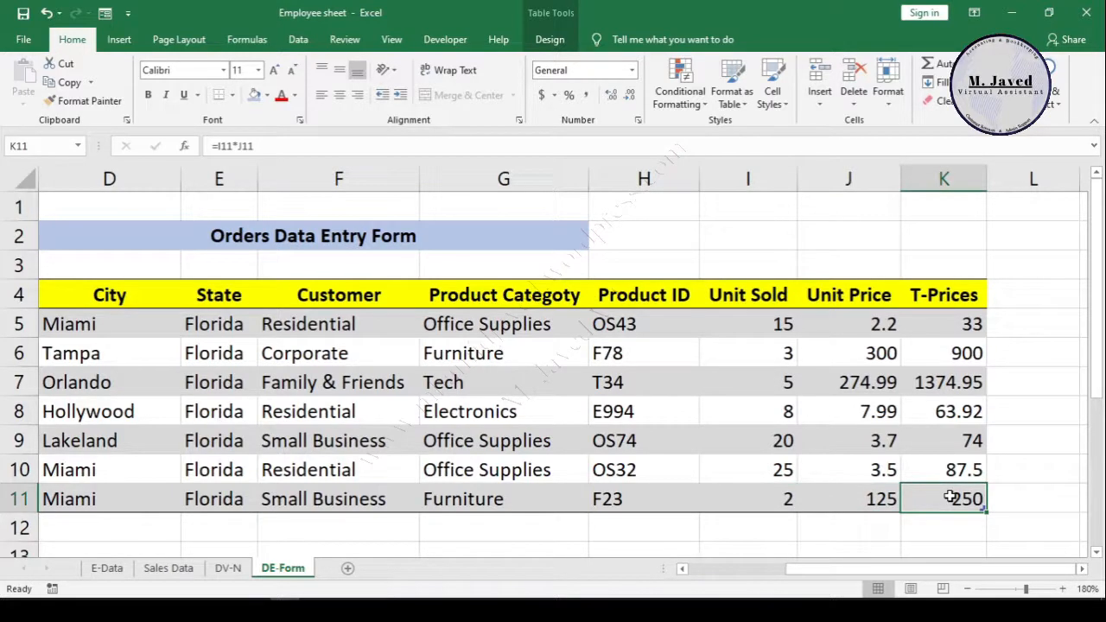
pyautogui.moveTo(875, 570); pyautogui.dragTo(787, 573)
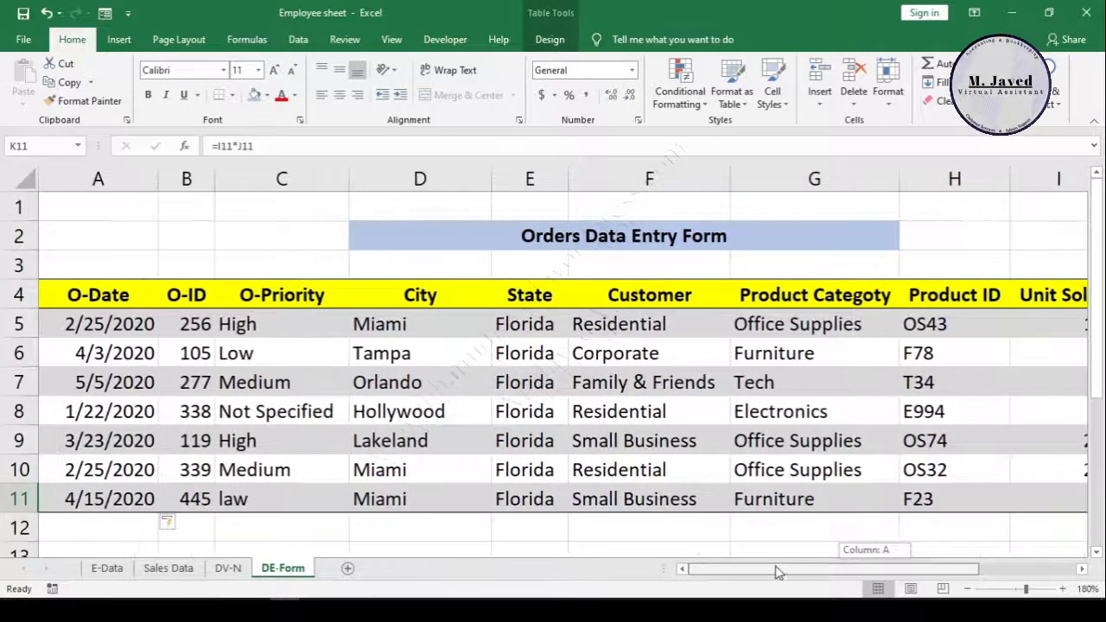
# Step: Try to open the data entry form with empty cell E13 below the table selected
pyautogui.scroll(-1, 597, 438)
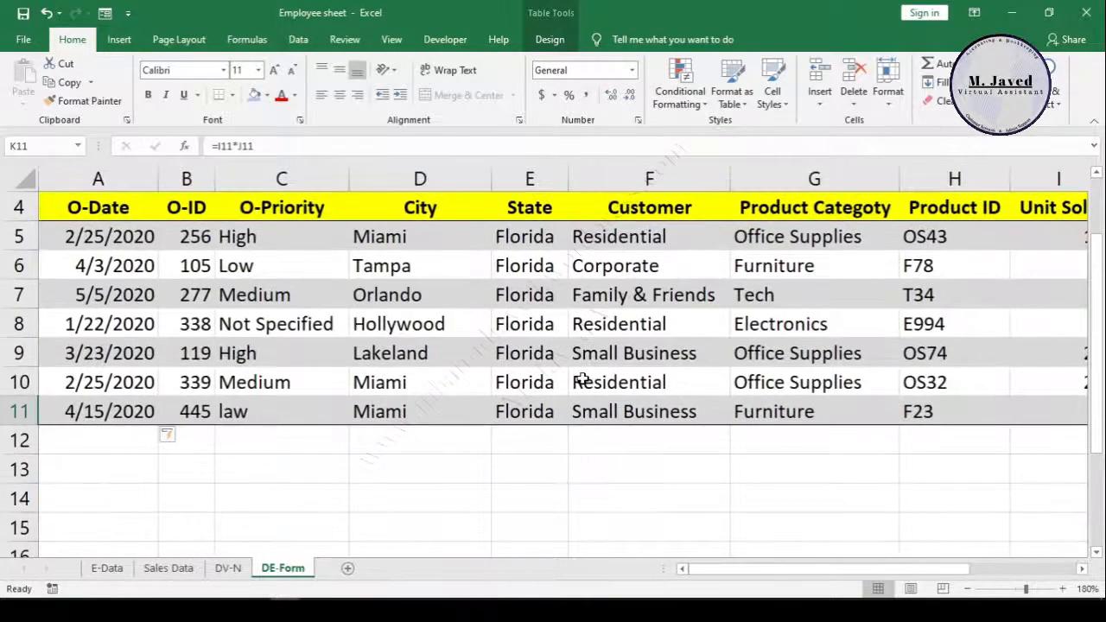
pyautogui.click(531, 471)
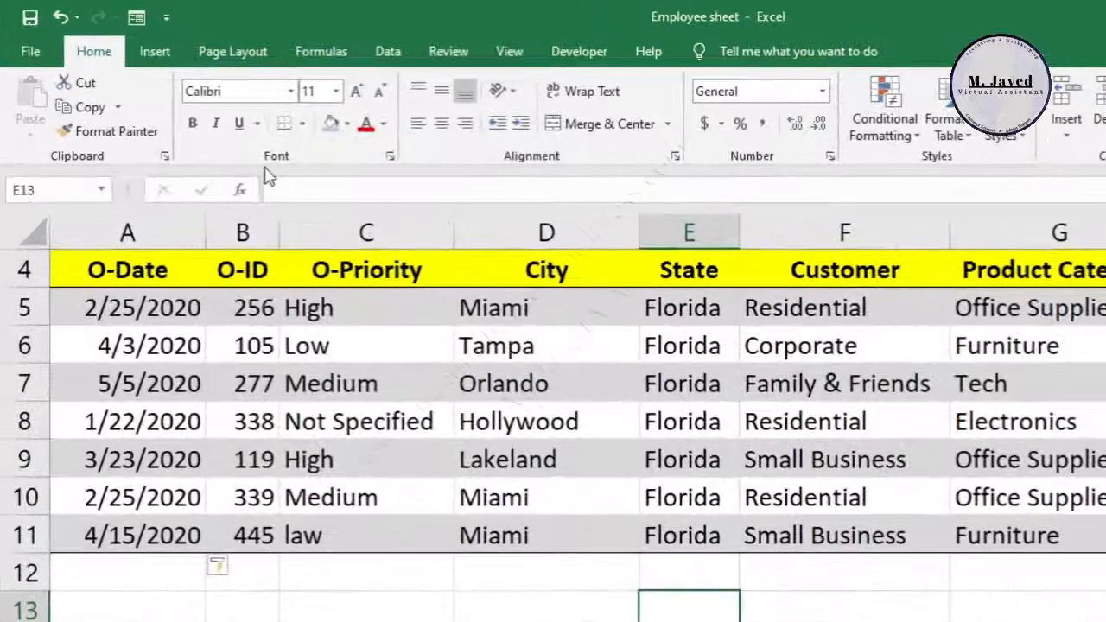
pyautogui.click(137, 17)
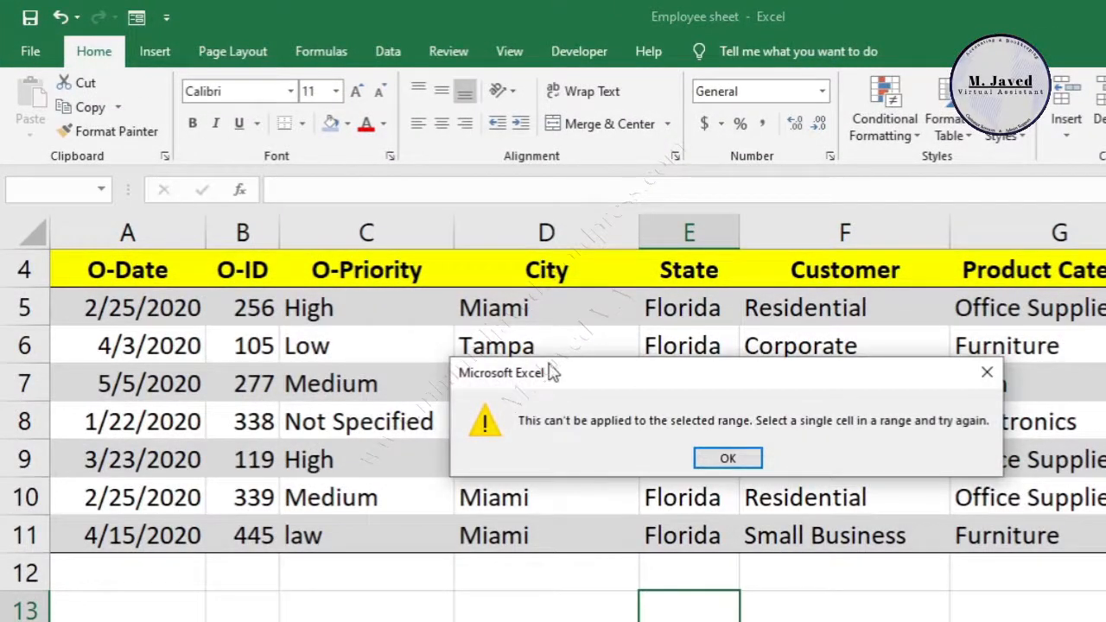
pyautogui.click(728, 459)
# Step: View the data entry form from City cell D7 inside the table, then close it without changes
pyautogui.click(543, 419)
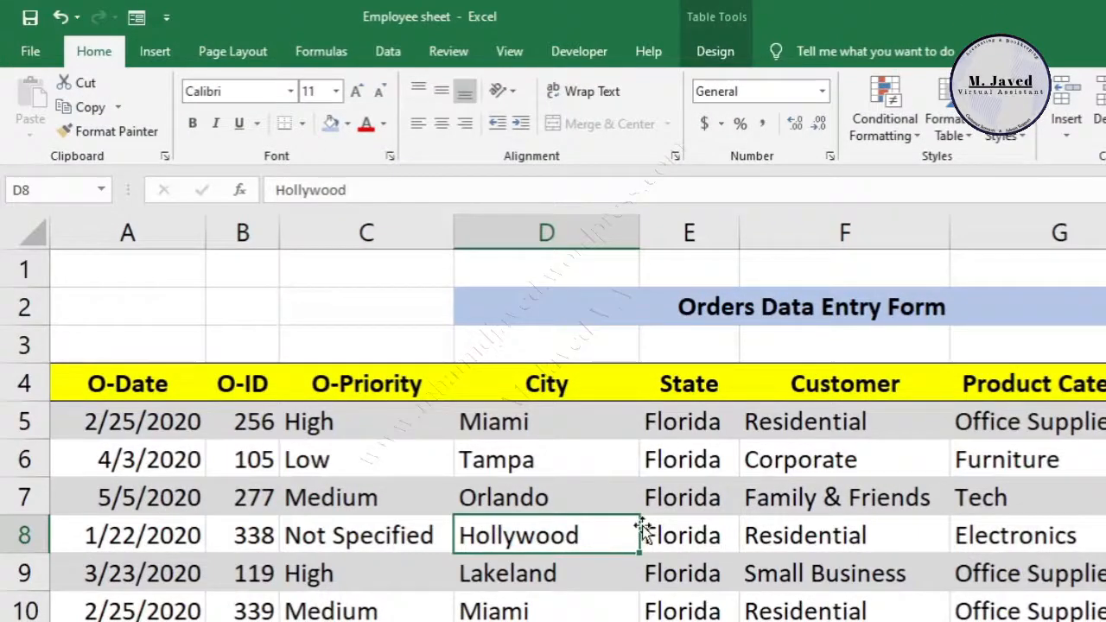
pyautogui.click(632, 497)
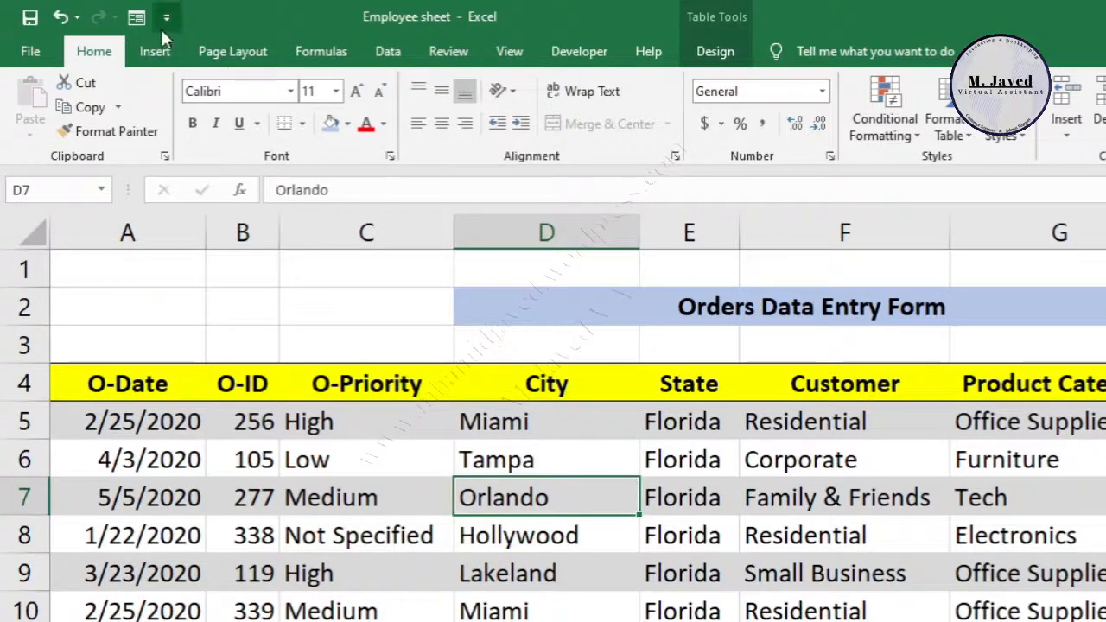
pyautogui.click(136, 17)
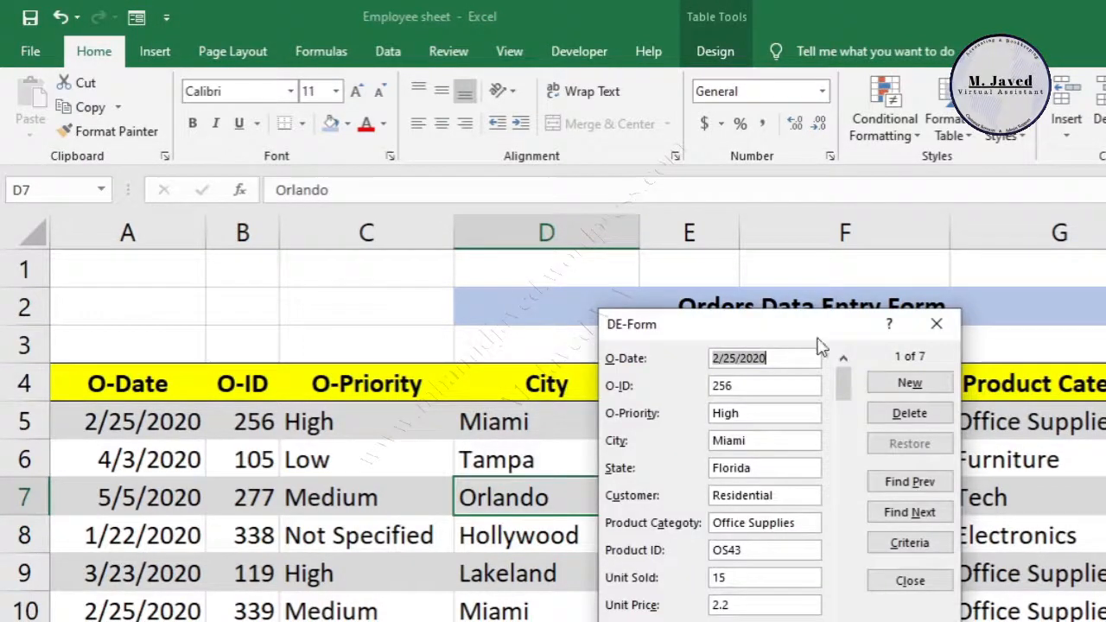
pyautogui.click(936, 323)
pyautogui.click(575, 605)
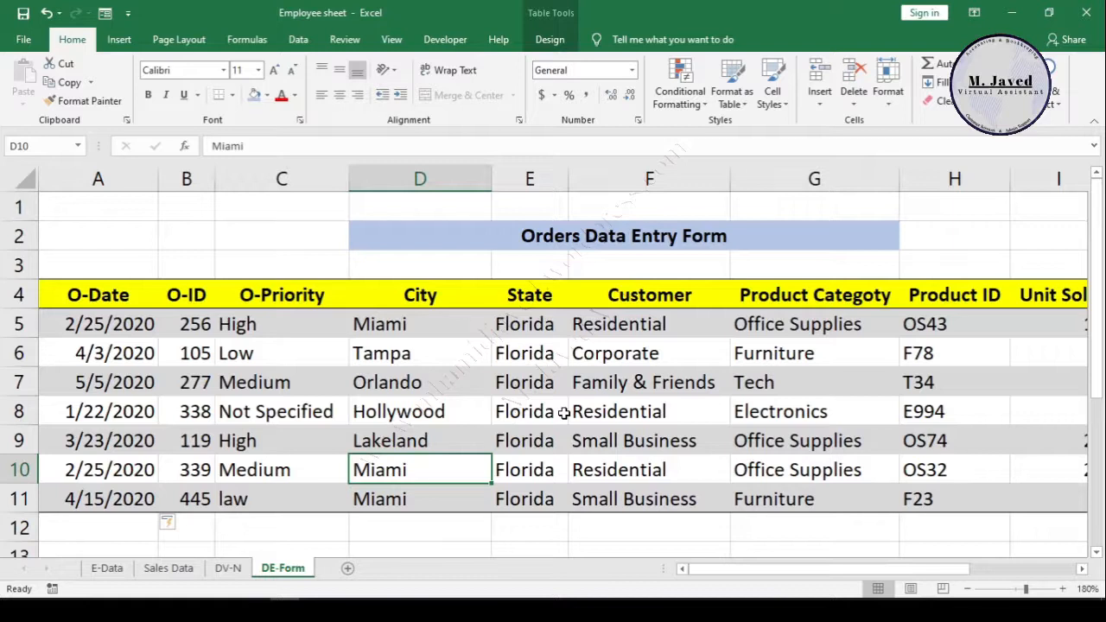
pyautogui.click(400, 413)
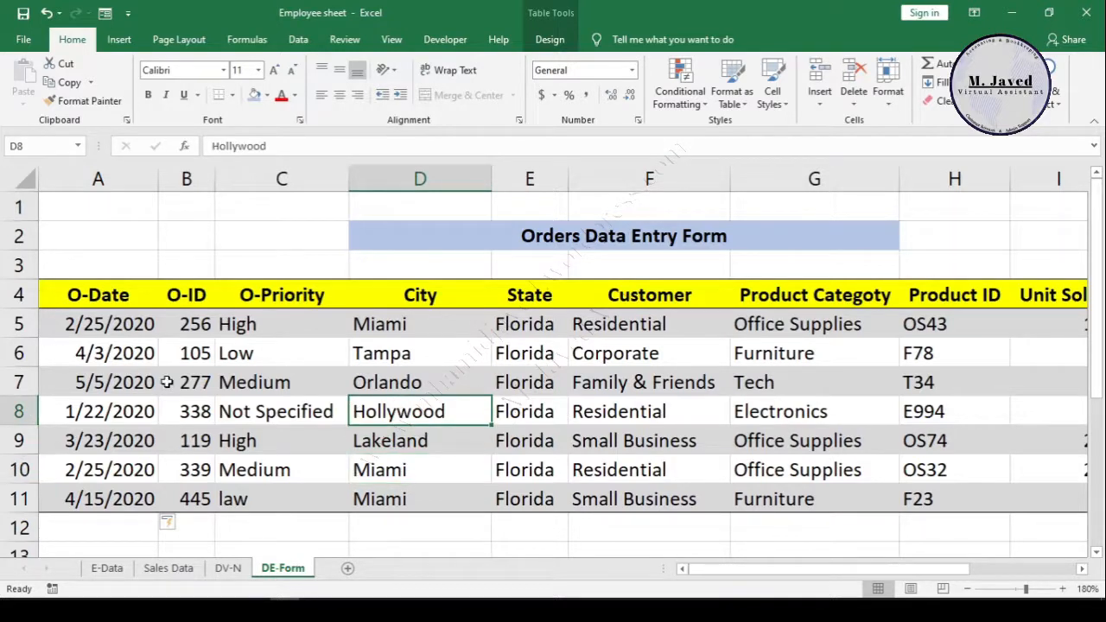
# Step: Start a data validation rule on the O-Date column, header through row 11, that allows only dates
pyautogui.click(126, 302)
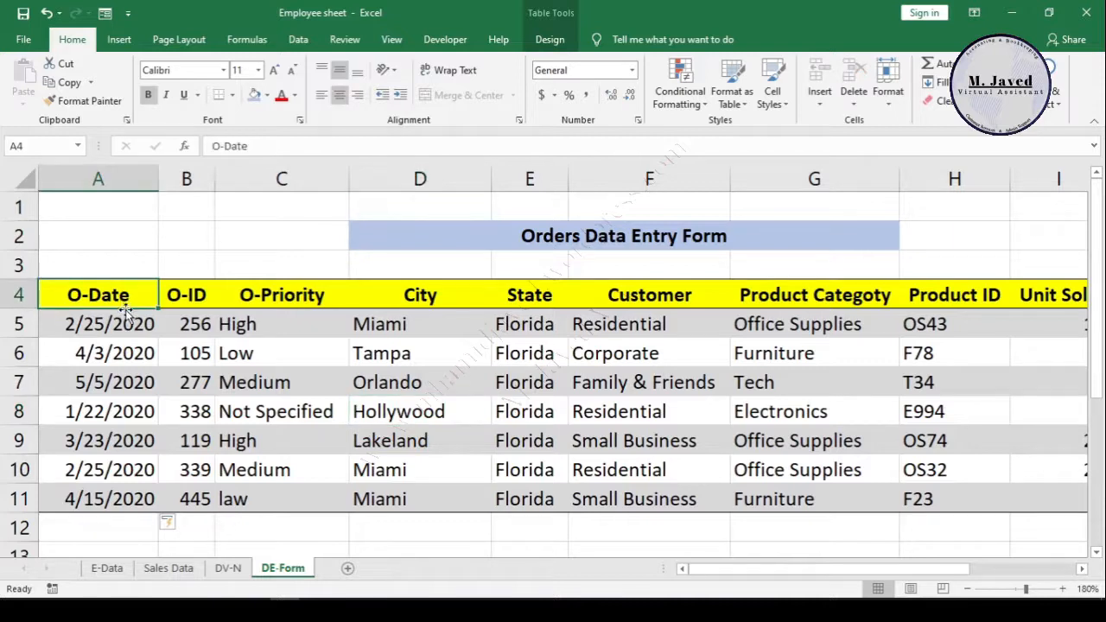
pyautogui.hotkey('ctrl', 'shift', 'Down')
pyautogui.click(79, 378)
pyautogui.press('Down')
pyautogui.press('Down')
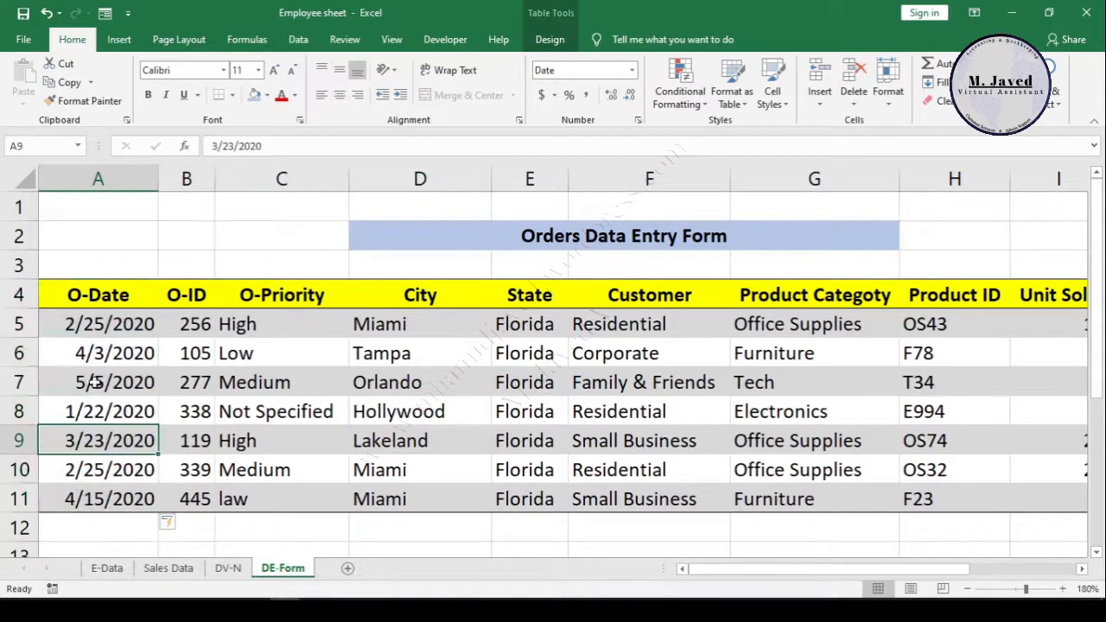
pyautogui.click(107, 304)
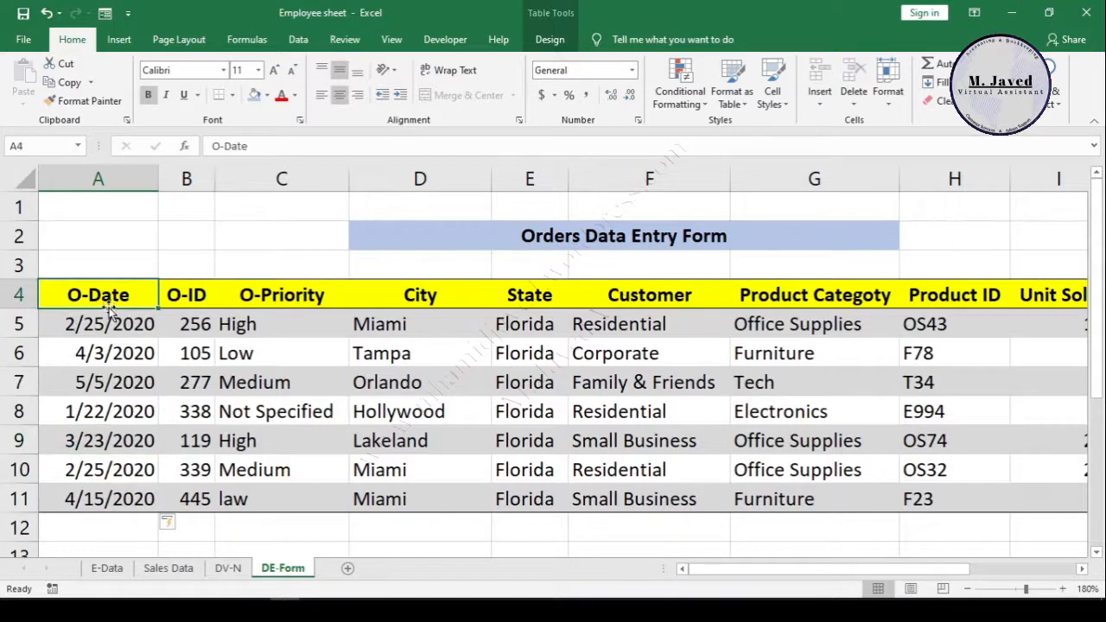
pyautogui.hotkey('ctrl', 'shift', 'Down')
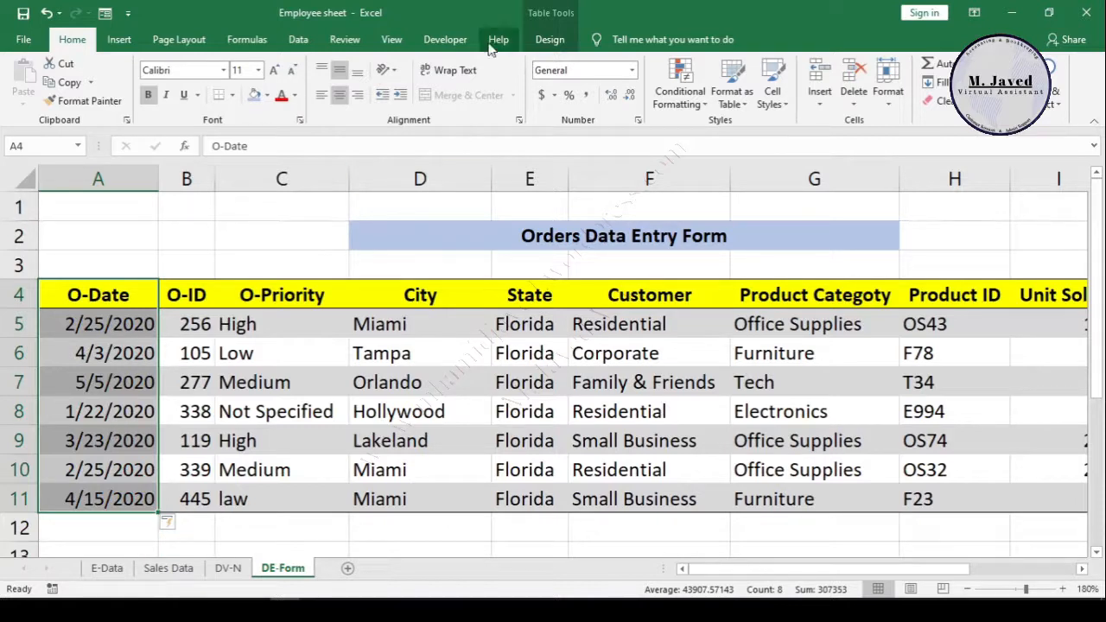
pyautogui.click(294, 42)
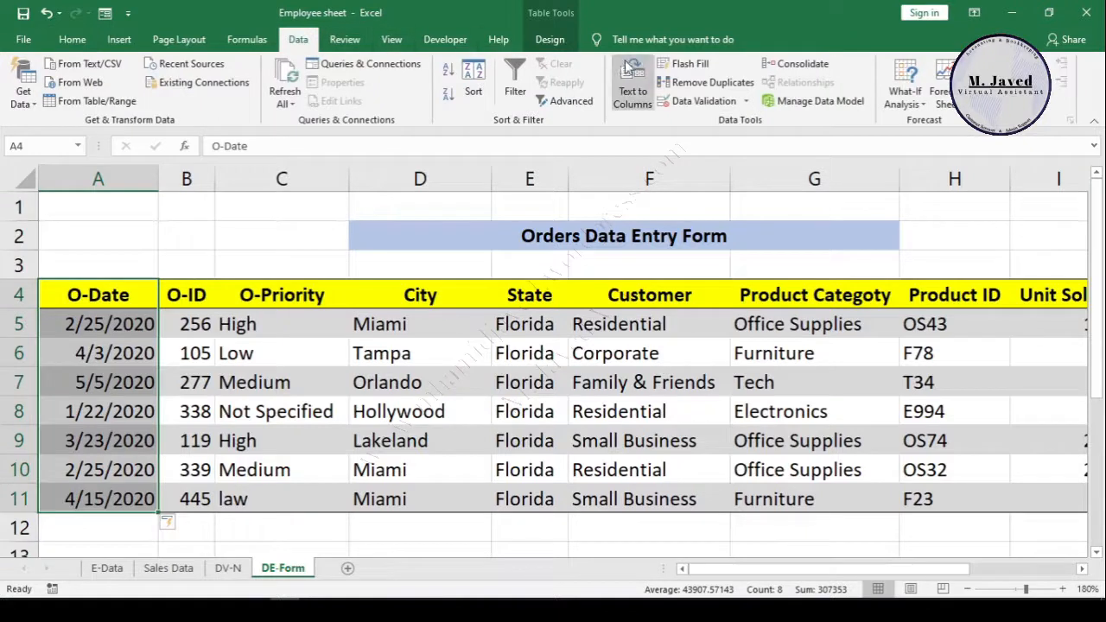
pyautogui.click(699, 102)
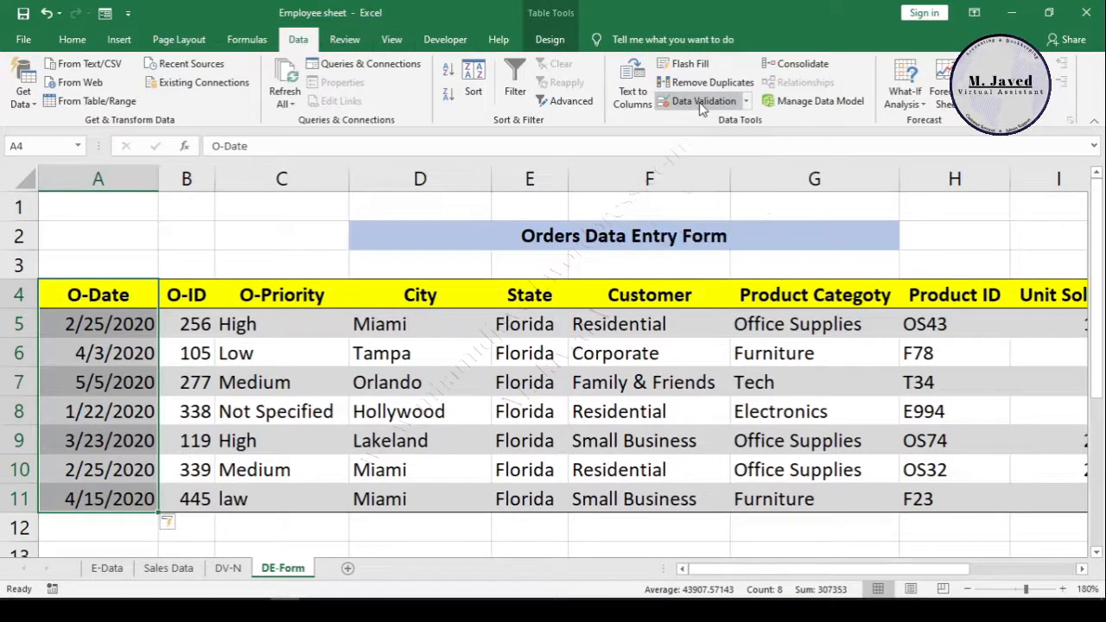
pyautogui.moveTo(628, 259); pyautogui.dragTo(559, 261)
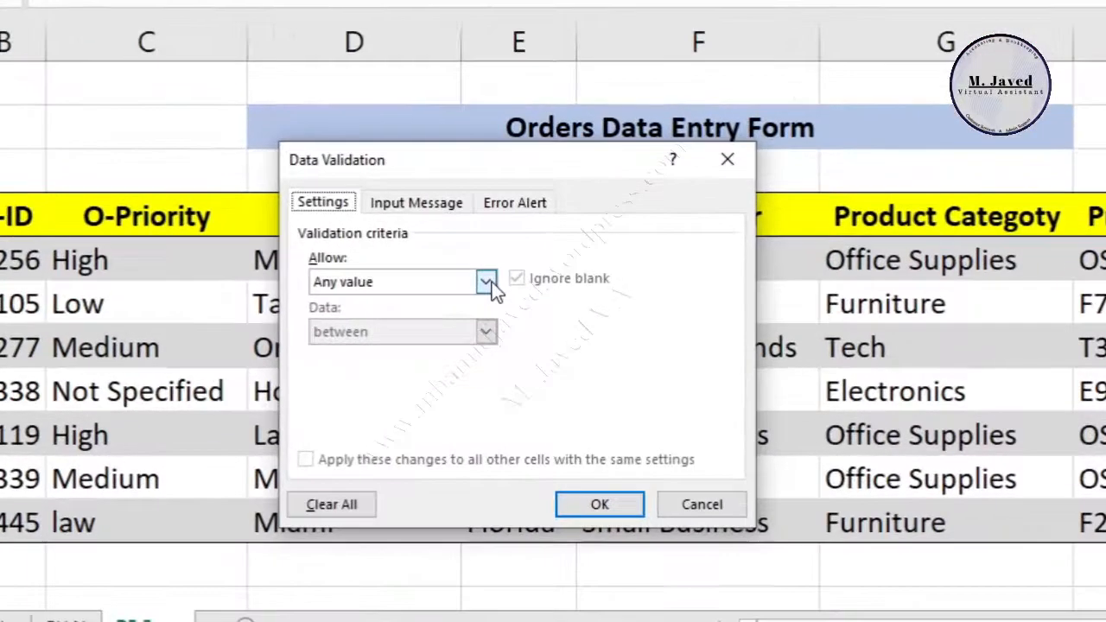
pyautogui.click(488, 271)
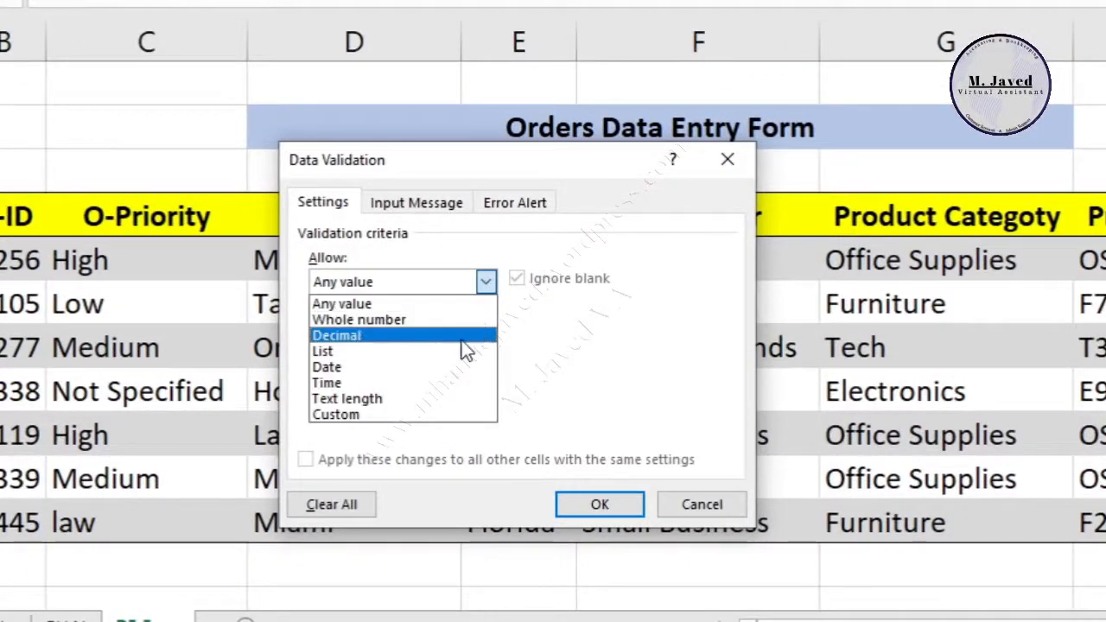
pyautogui.click(371, 366)
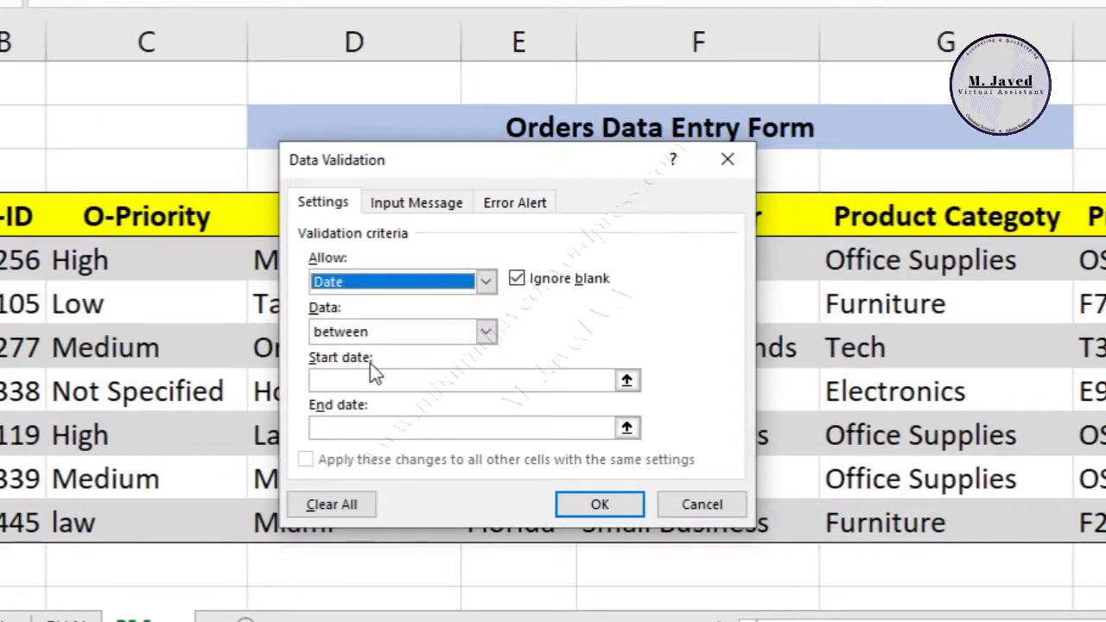
# Step: Limit the allowed dates to between 1/1/2020 and 6/30/2020 and apply the validation rule
pyautogui.click(387, 382)
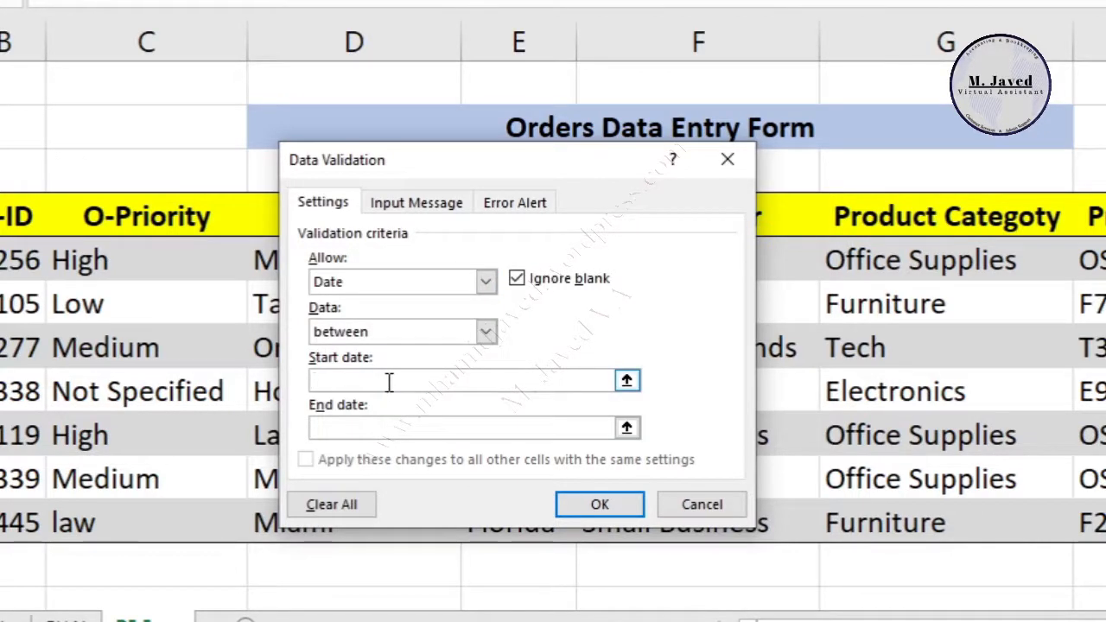
pyautogui.write('1/')
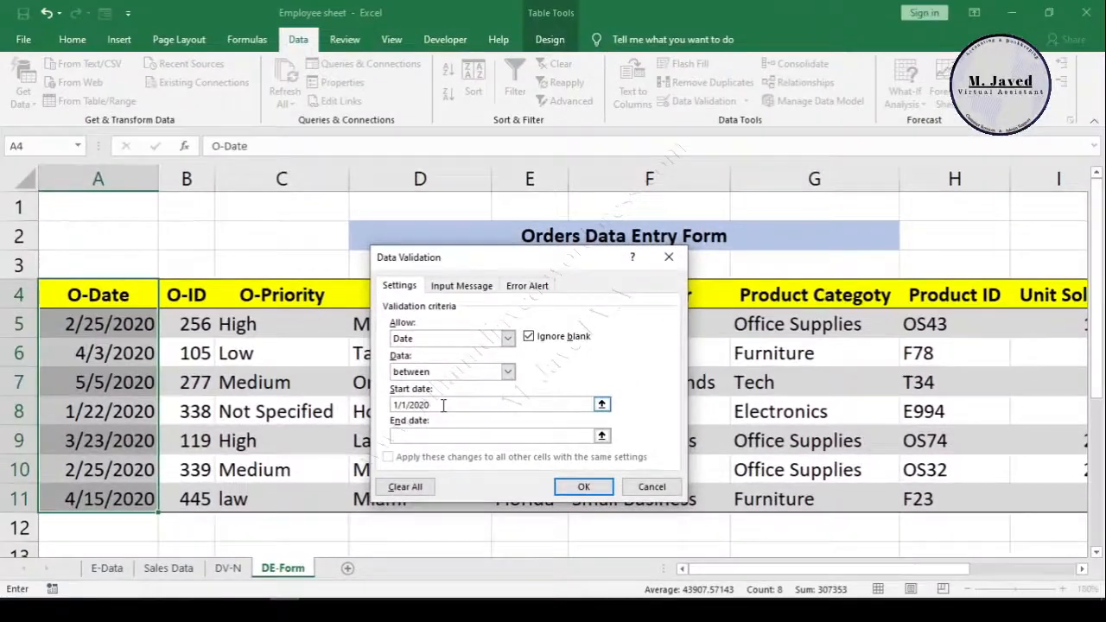
pyautogui.click(448, 435)
pyautogui.write('6/30/2020')
pyautogui.click(508, 371)
pyautogui.click(510, 376)
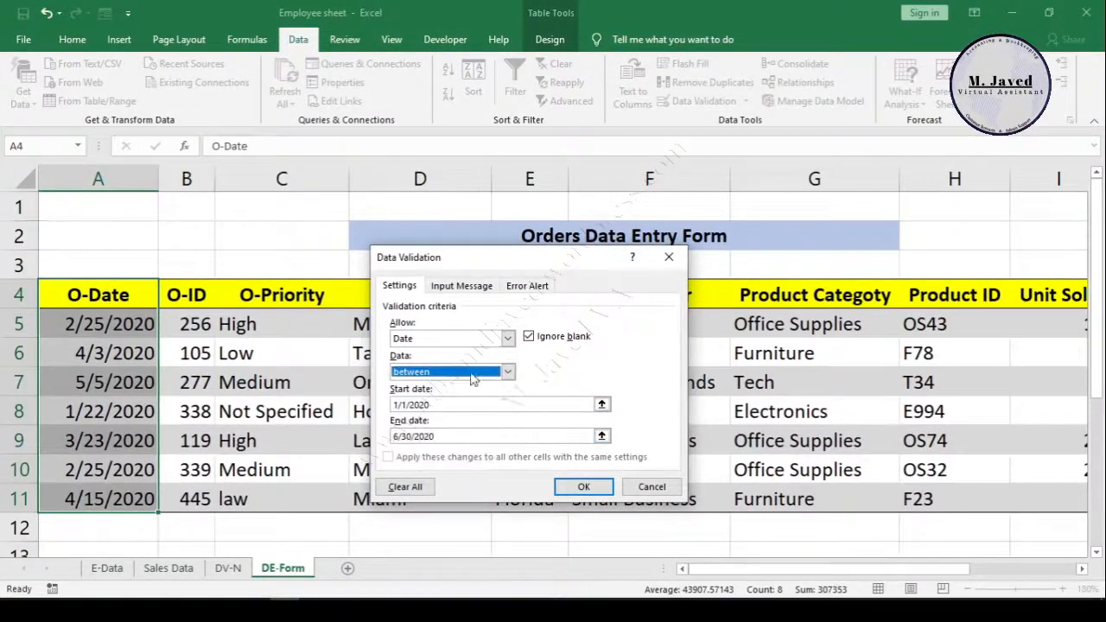
pyautogui.click(584, 486)
# Step: Test the date rule by entering order date 7/4/2020 in a new form record, then cancel the entry and close the form
pyautogui.click(493, 413)
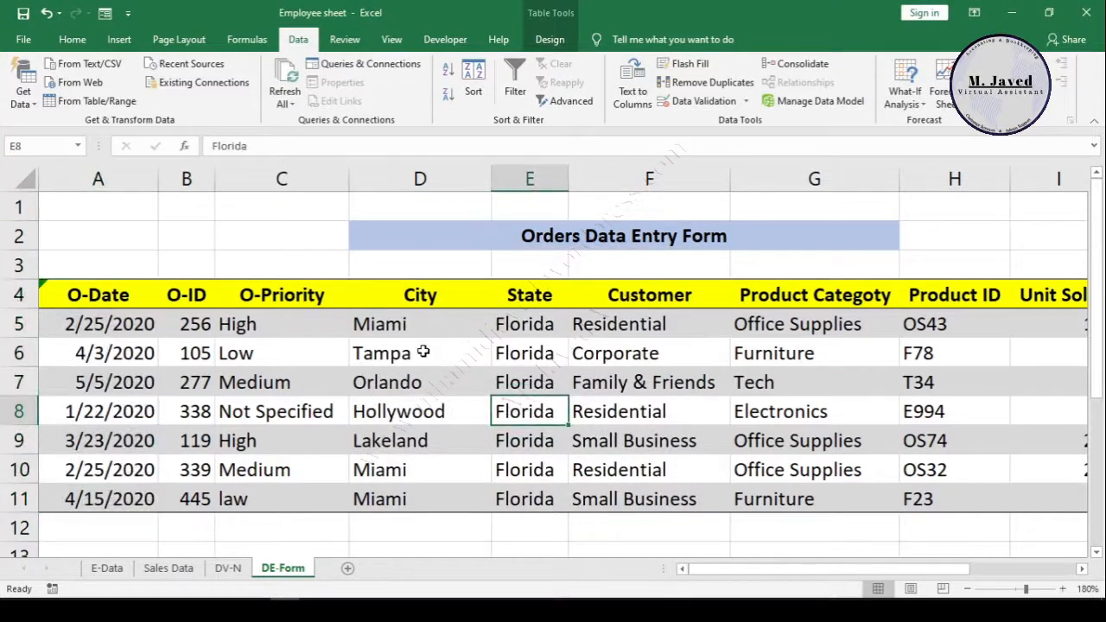
pyautogui.click(105, 13)
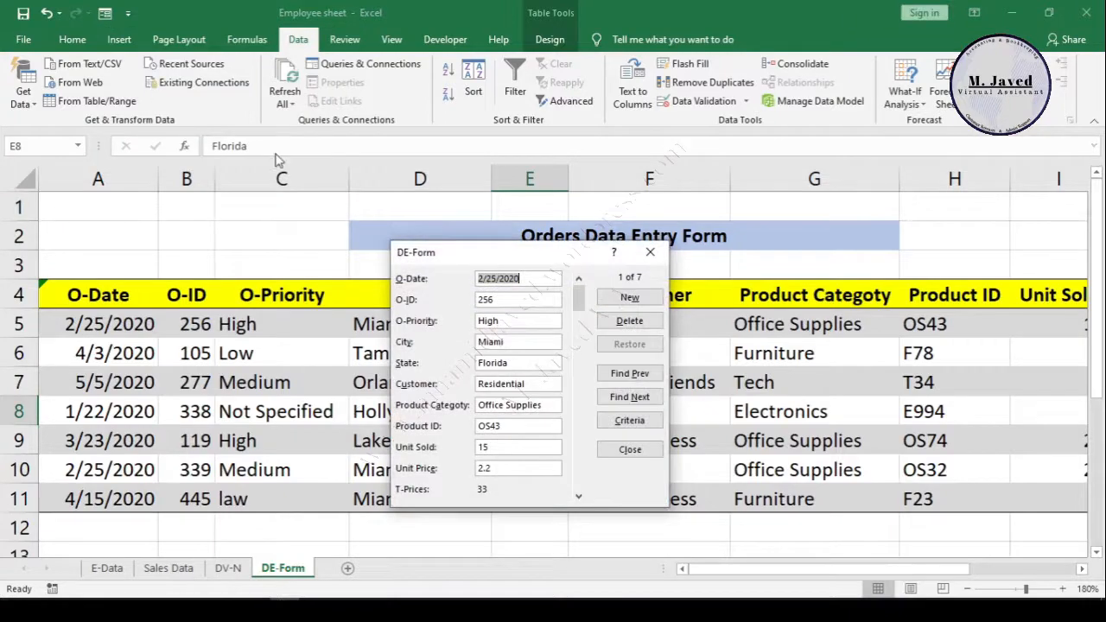
pyautogui.click(630, 298)
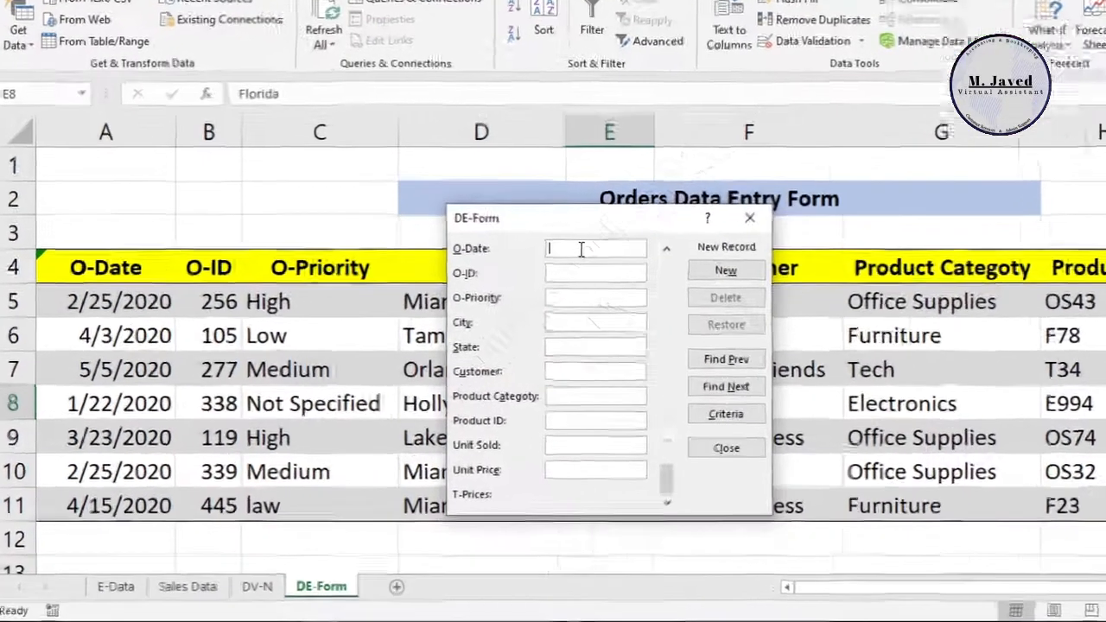
pyautogui.write('7')
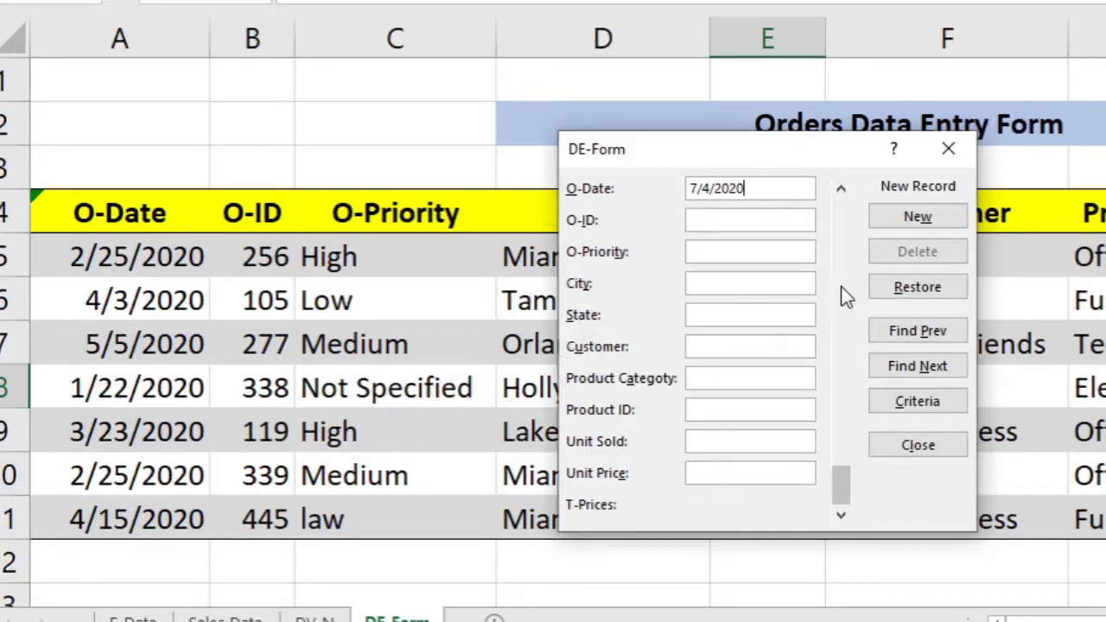
pyautogui.press('Return')
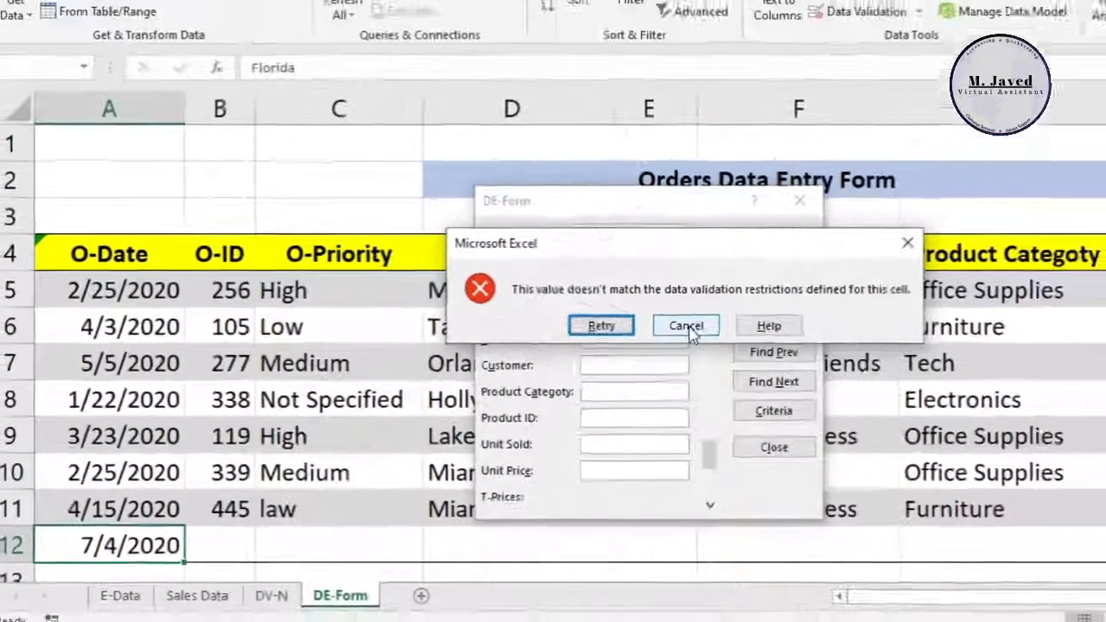
pyautogui.click(812, 299)
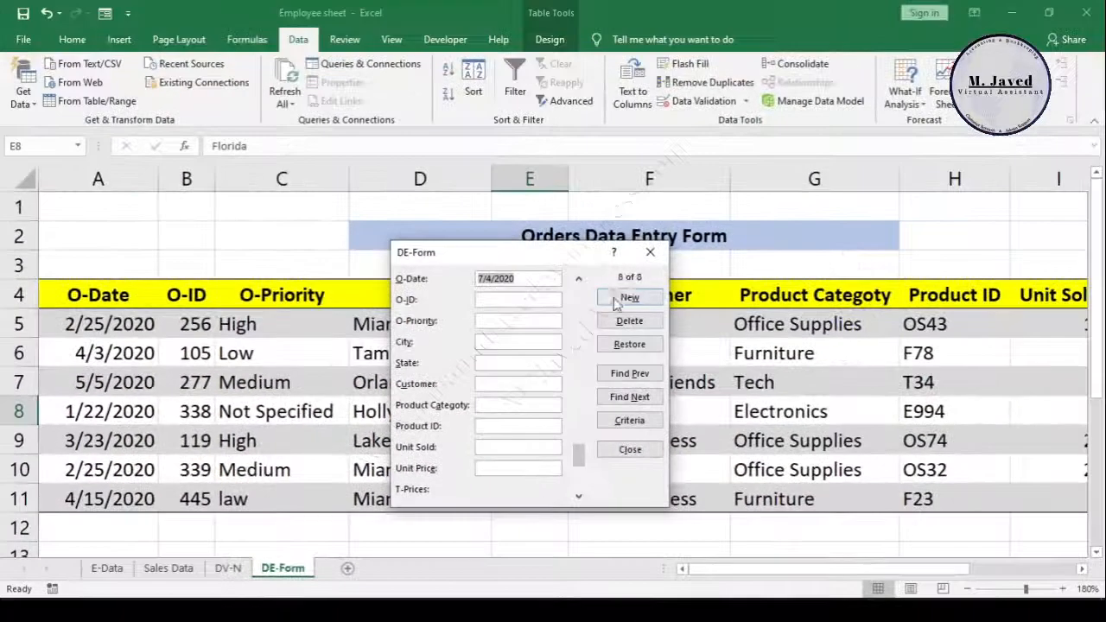
pyautogui.click(649, 253)
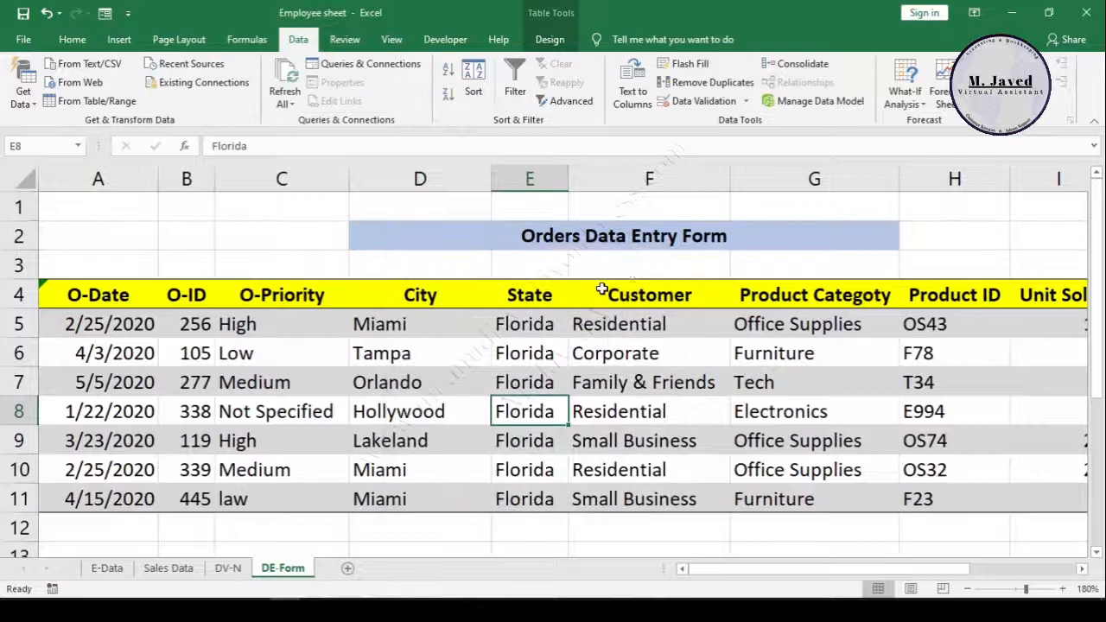
# Step: Add the error message "Date must be between 1/1/2020 to 6/30/2020" to the O-Date column's data validation
pyautogui.click(78, 313)
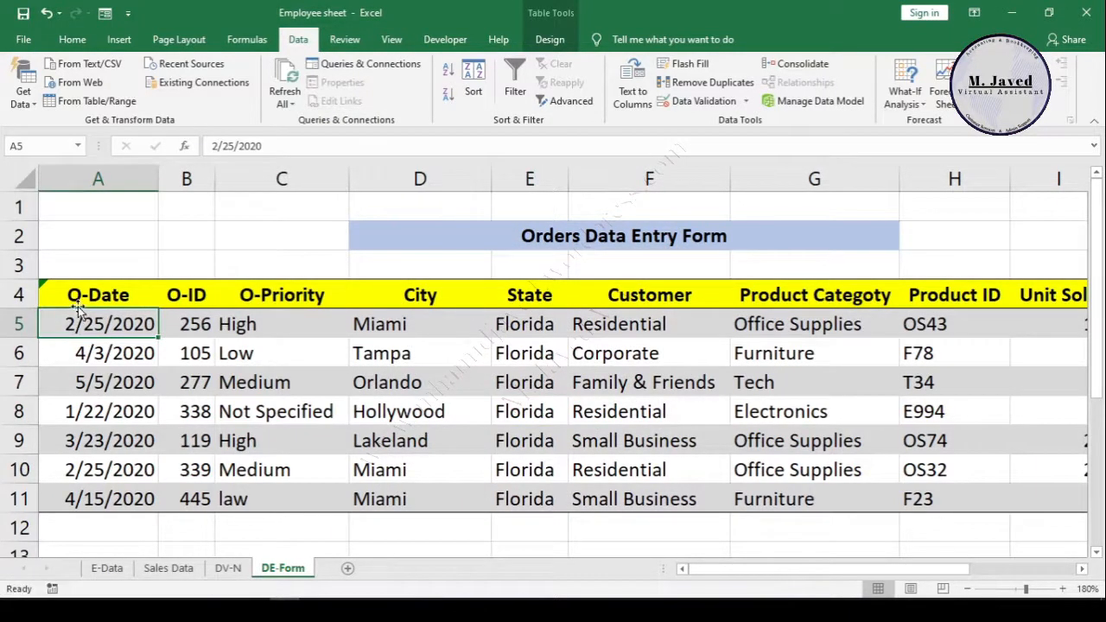
pyautogui.click(78, 304)
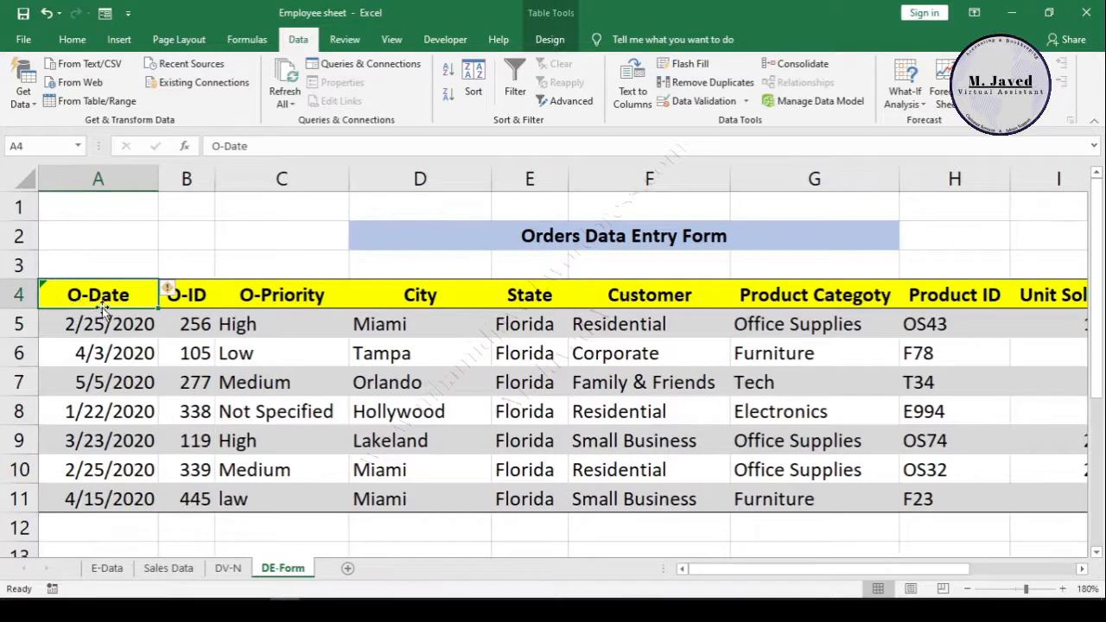
pyautogui.hotkey('ctrl', 'shift', 'Down')
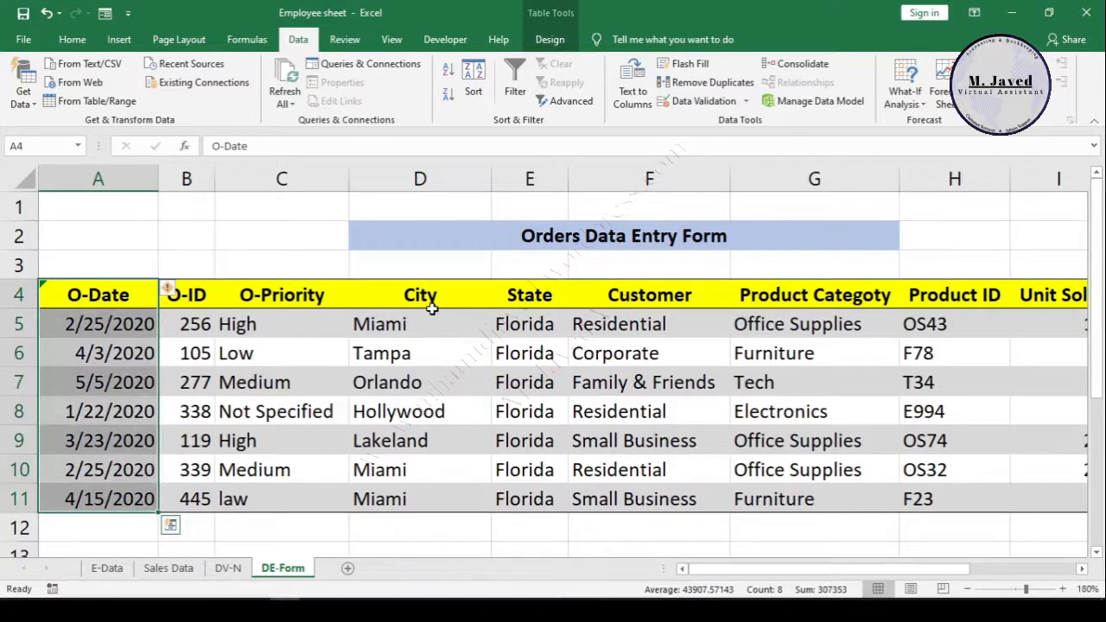
pyautogui.click(717, 101)
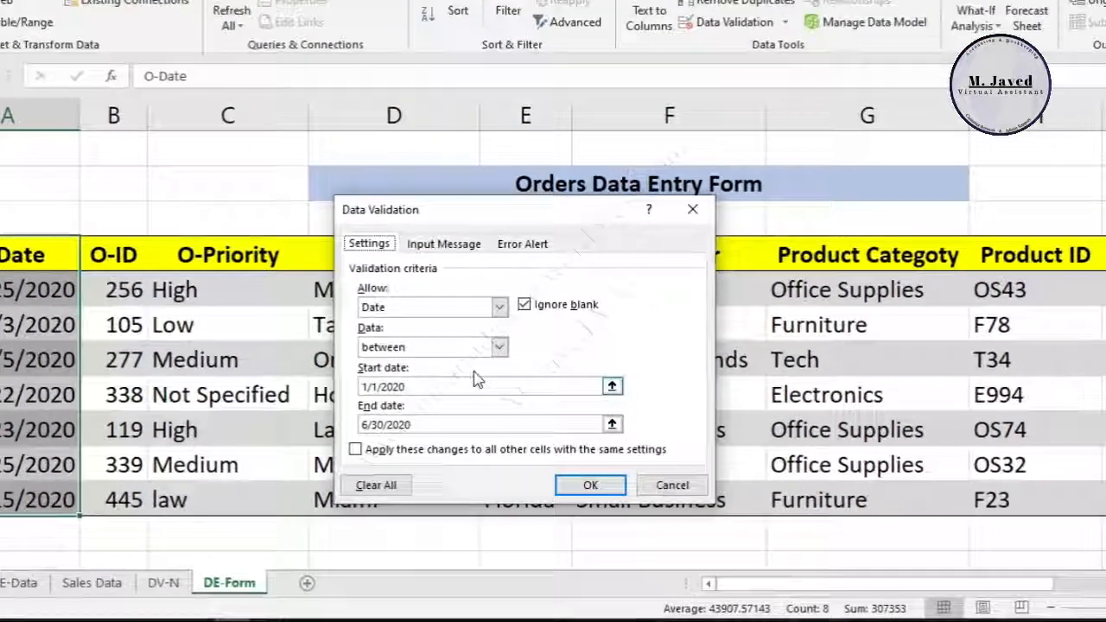
pyautogui.click(544, 286)
pyautogui.click(421, 188)
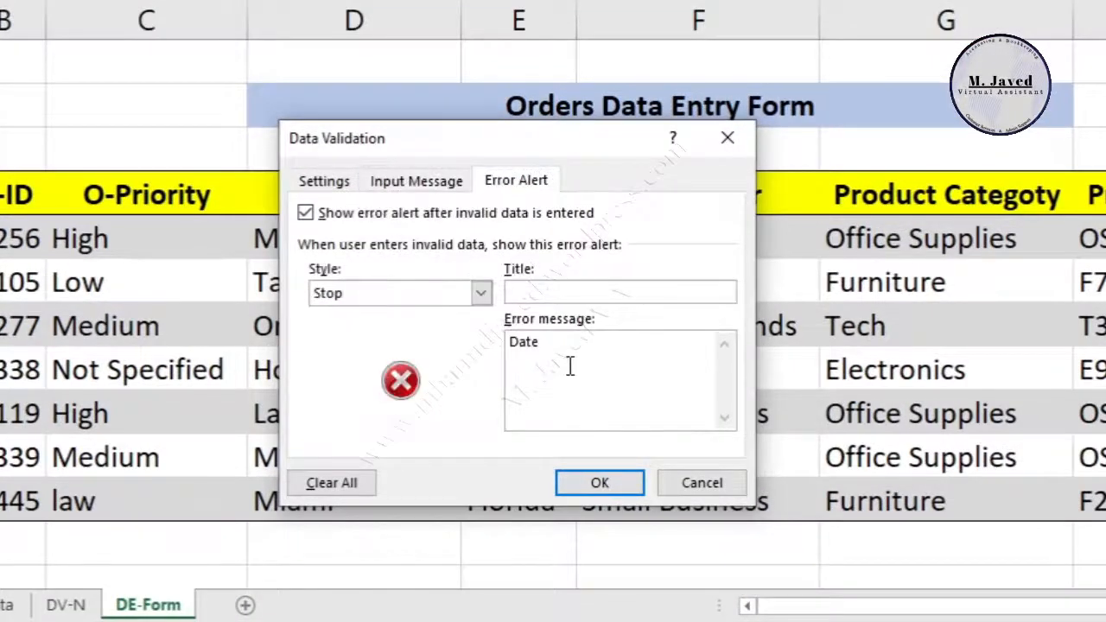
pyautogui.write('must nebe between 1/1')
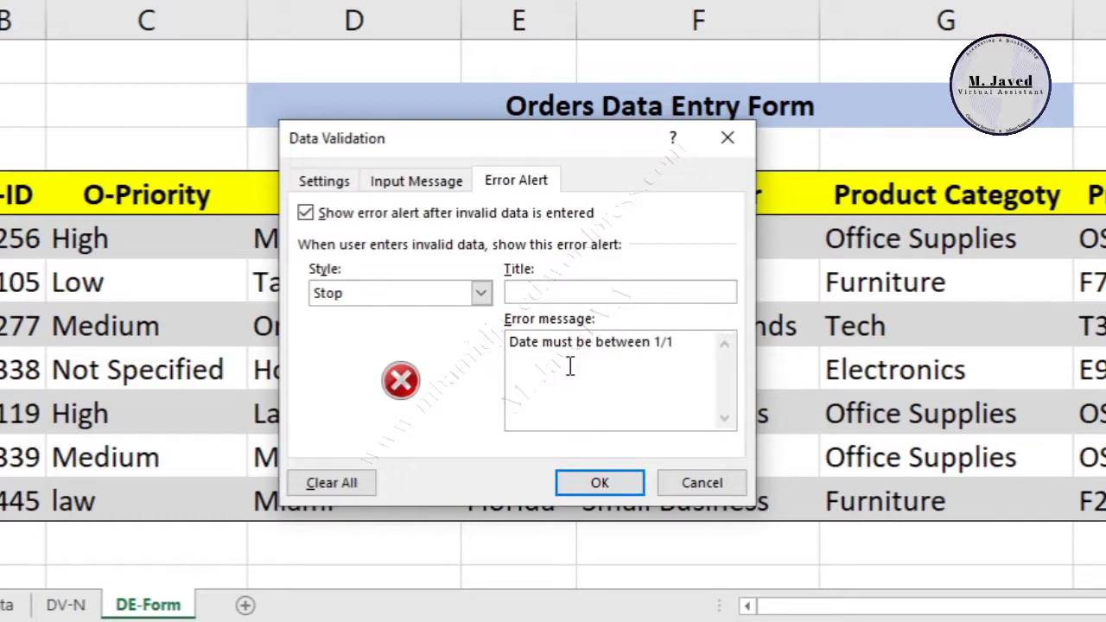
pyautogui.write('/2020 to 6/30/2020')
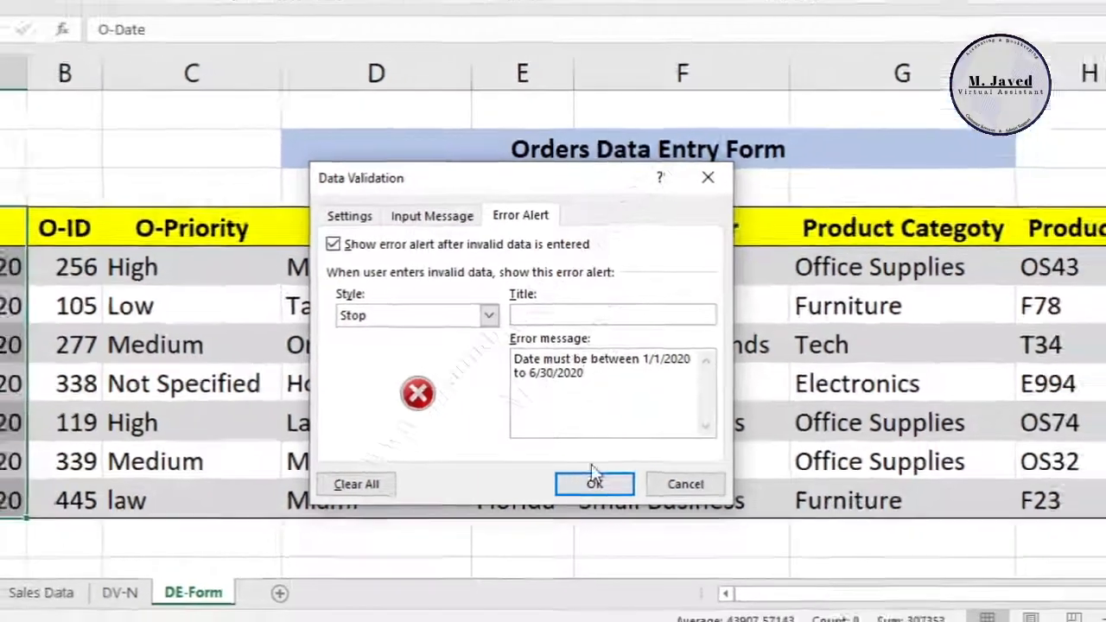
pyautogui.click(600, 482)
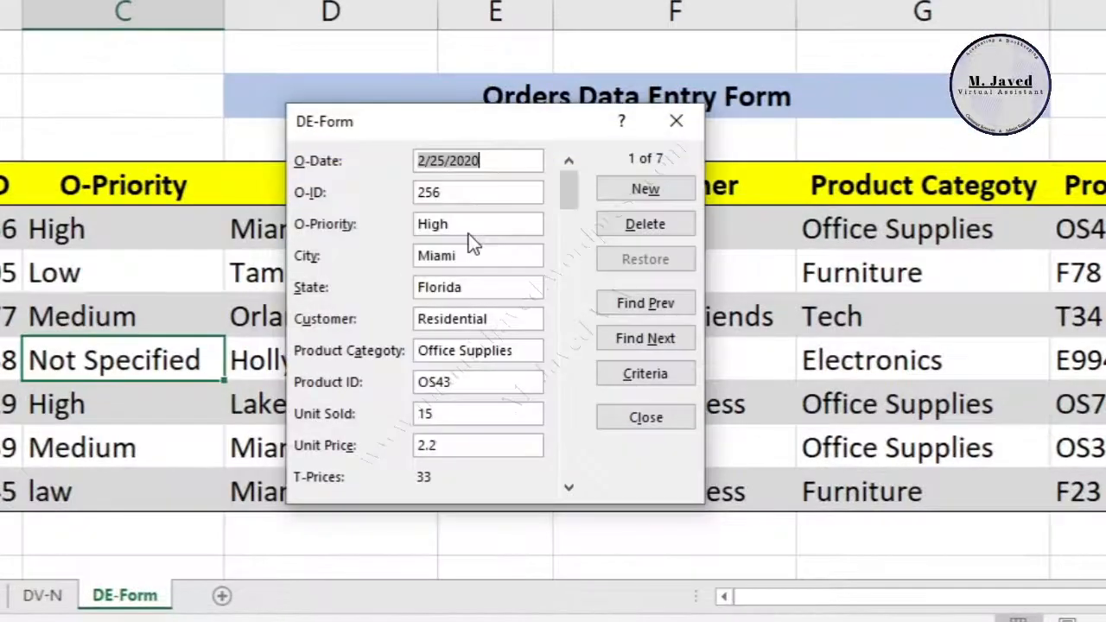
# Step: Test the custom error alert with order date 8/17/2020 in a new form record, then cancel the entry and close the form
pyautogui.click(646, 188)
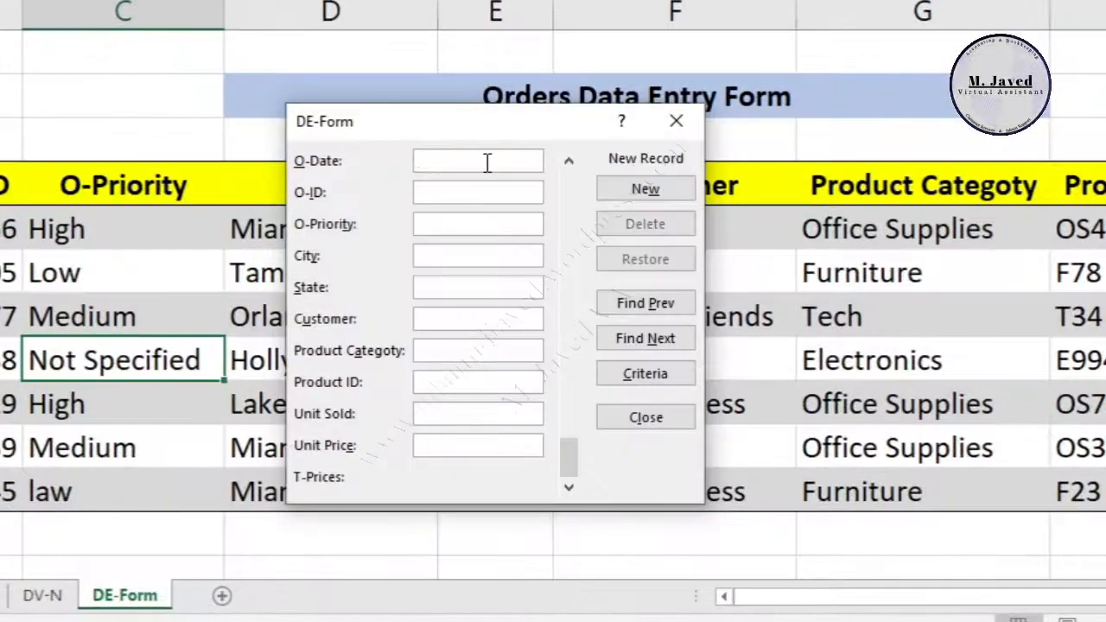
pyautogui.write('8/17/2020')
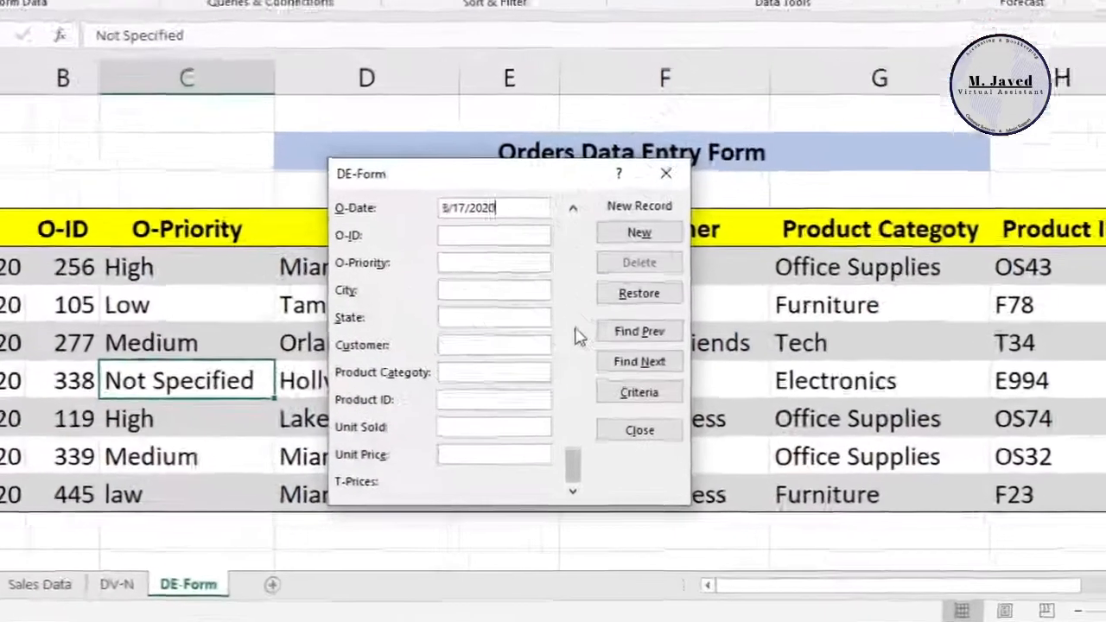
pyautogui.press('Tab')
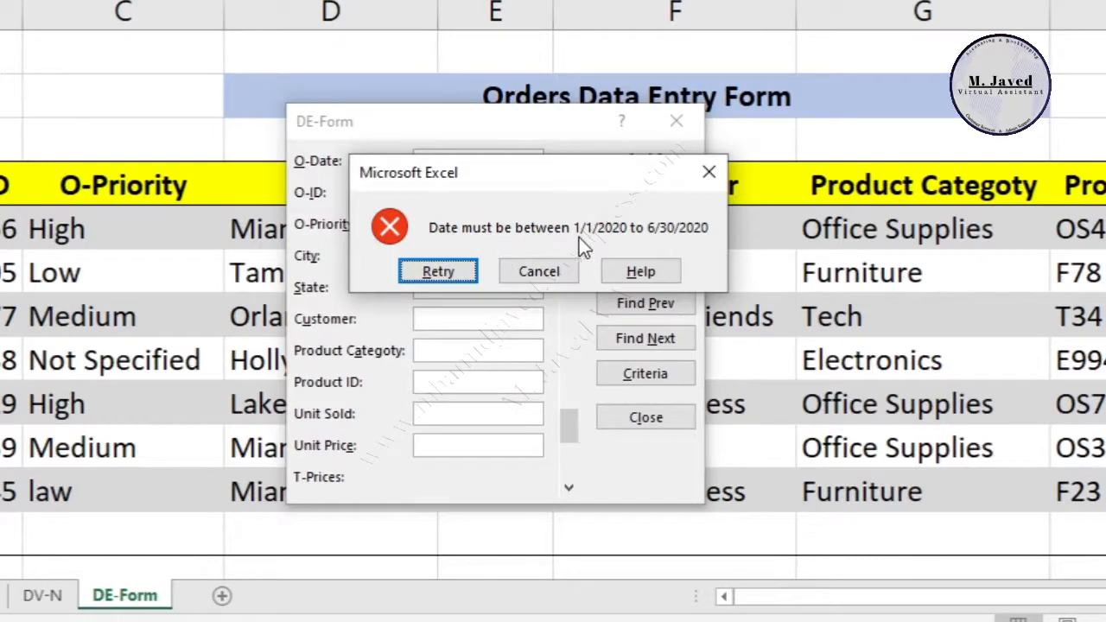
pyautogui.click(541, 271)
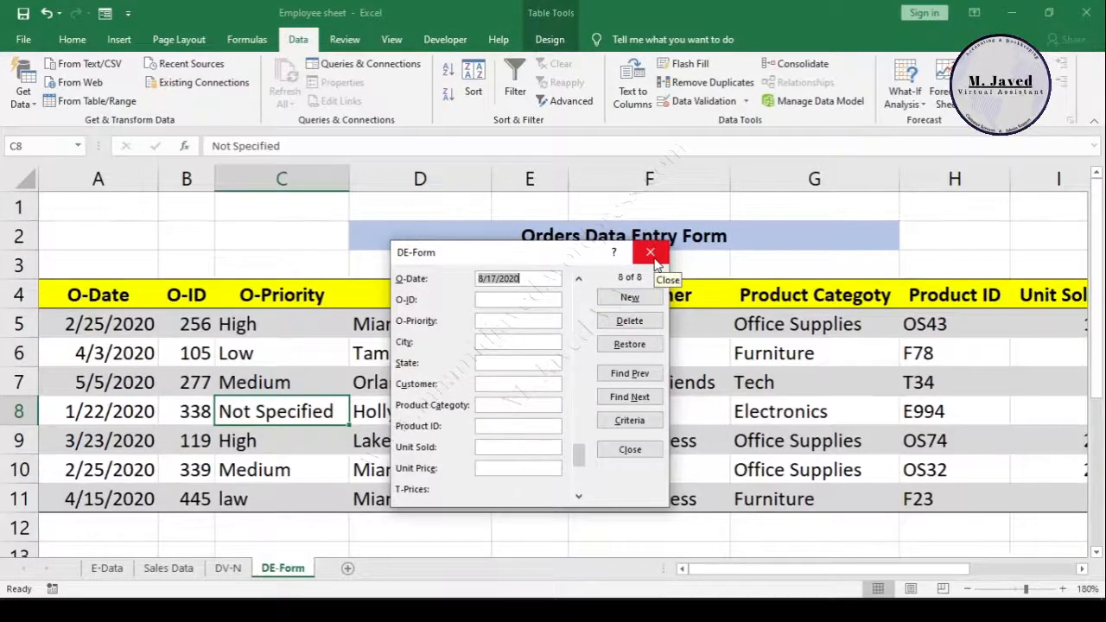
pyautogui.click(653, 257)
# Step: Examine the orders table's columns from City across to T-Prices
pyautogui.click(448, 466)
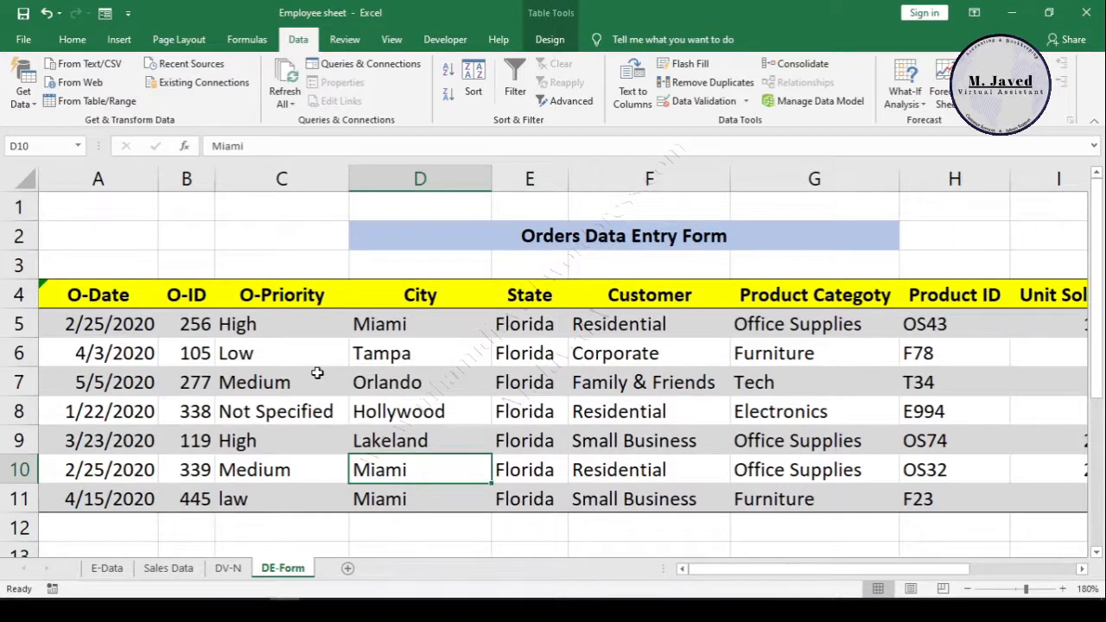
pyautogui.click(527, 411)
pyautogui.moveTo(765, 570); pyautogui.dragTo(794, 583)
pyautogui.click(755, 440)
pyautogui.click(748, 410)
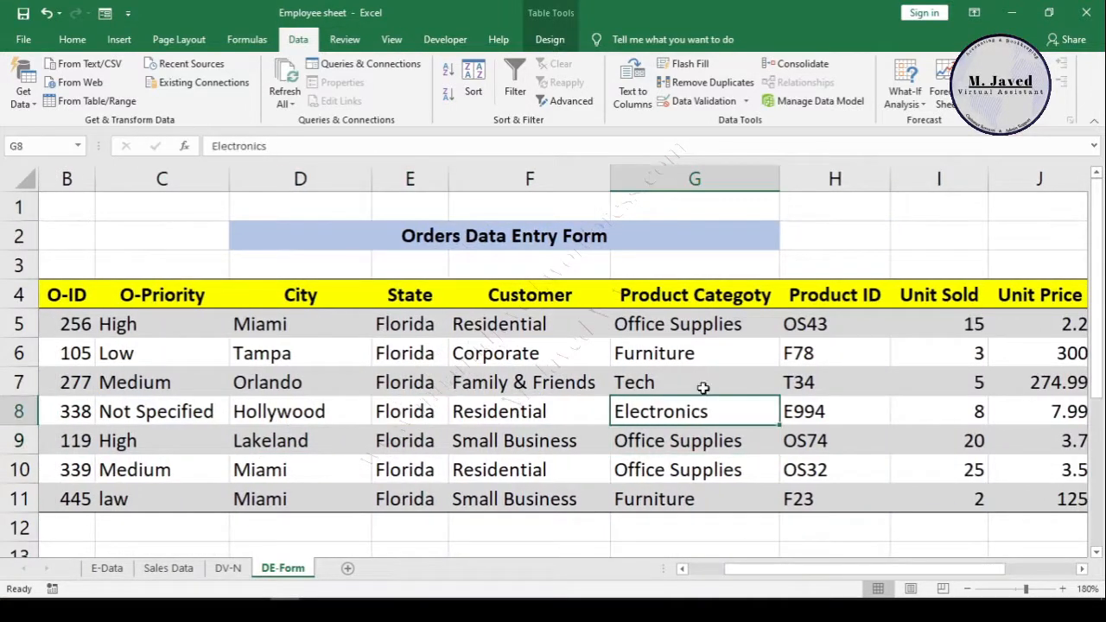
pyautogui.moveTo(908, 576); pyautogui.dragTo(989, 577)
pyautogui.click(833, 411)
pyautogui.click(660, 400)
# Step: Open the orders table's data form in criteria mode and set the T-Prices search criterion to >700
pyautogui.click(597, 382)
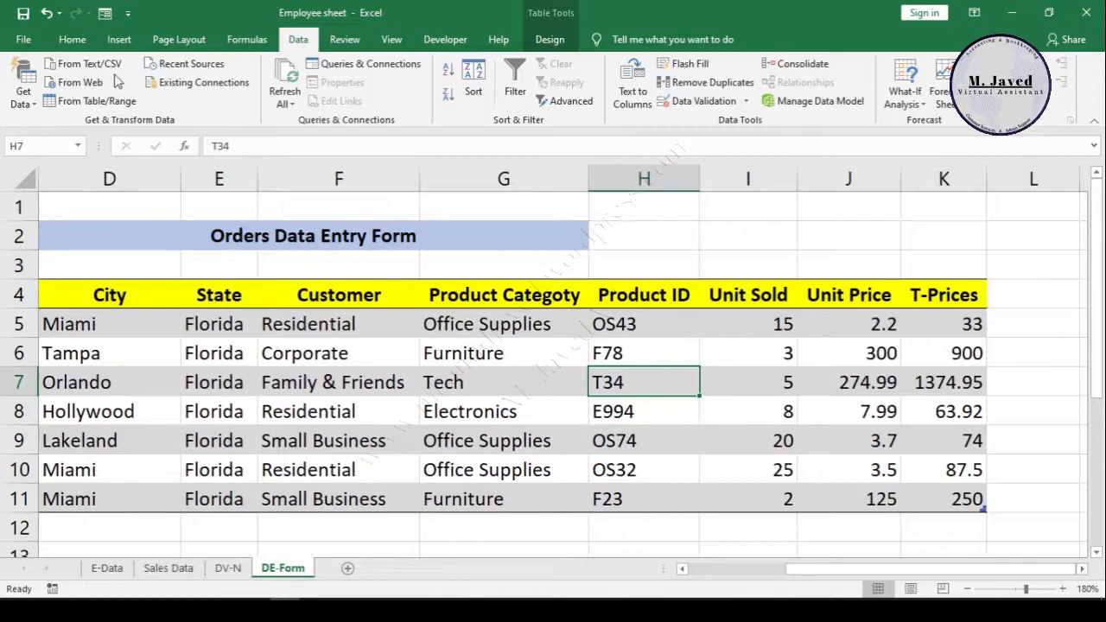
pyautogui.click(104, 12)
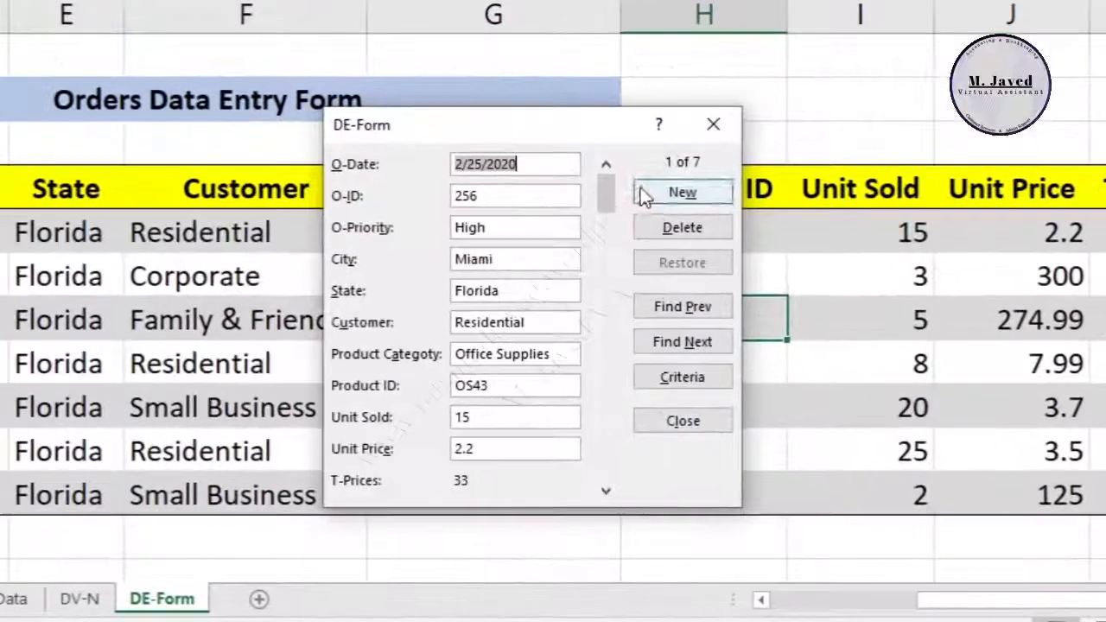
pyautogui.click(635, 259)
pyautogui.click(652, 383)
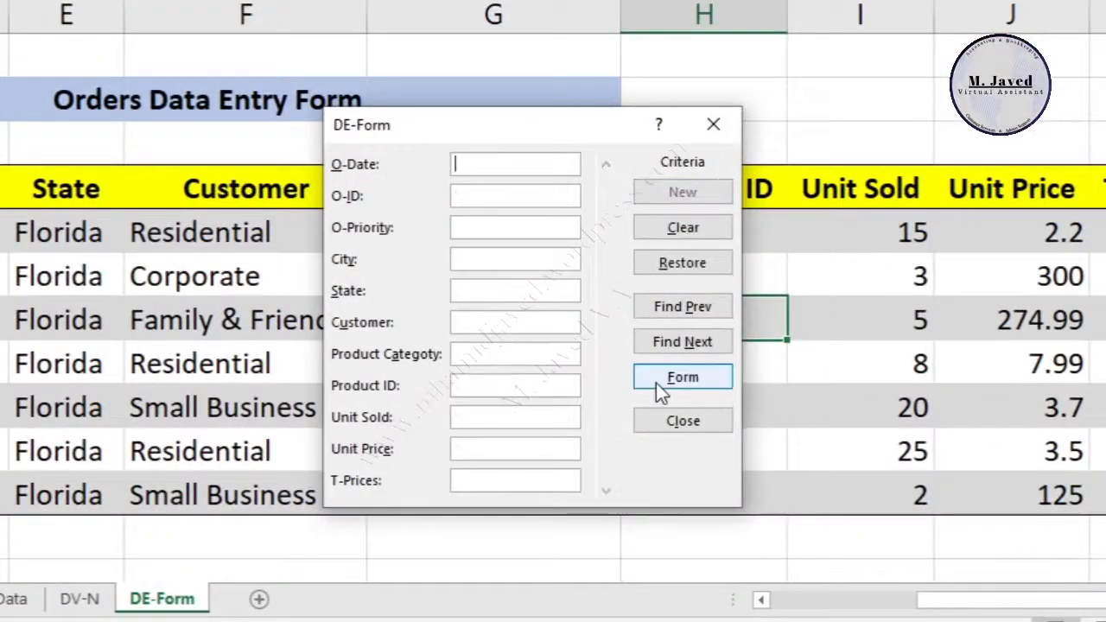
pyautogui.moveTo(541, 126); pyautogui.dragTo(516, 104)
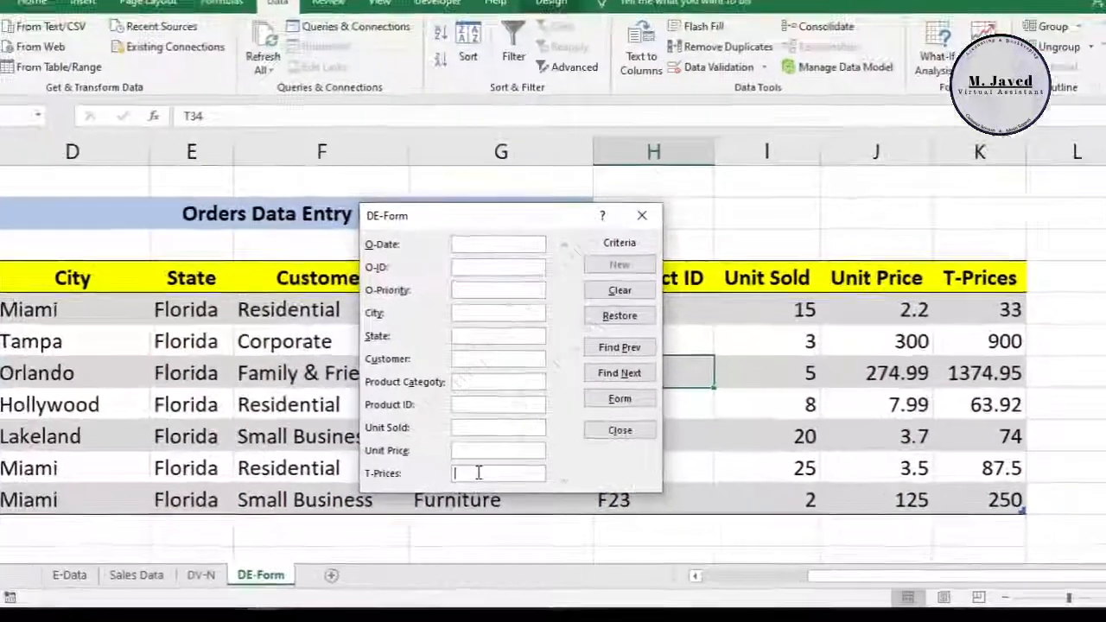
pyautogui.write('>')
pyautogui.press('BackSpace')
pyautogui.write('<')
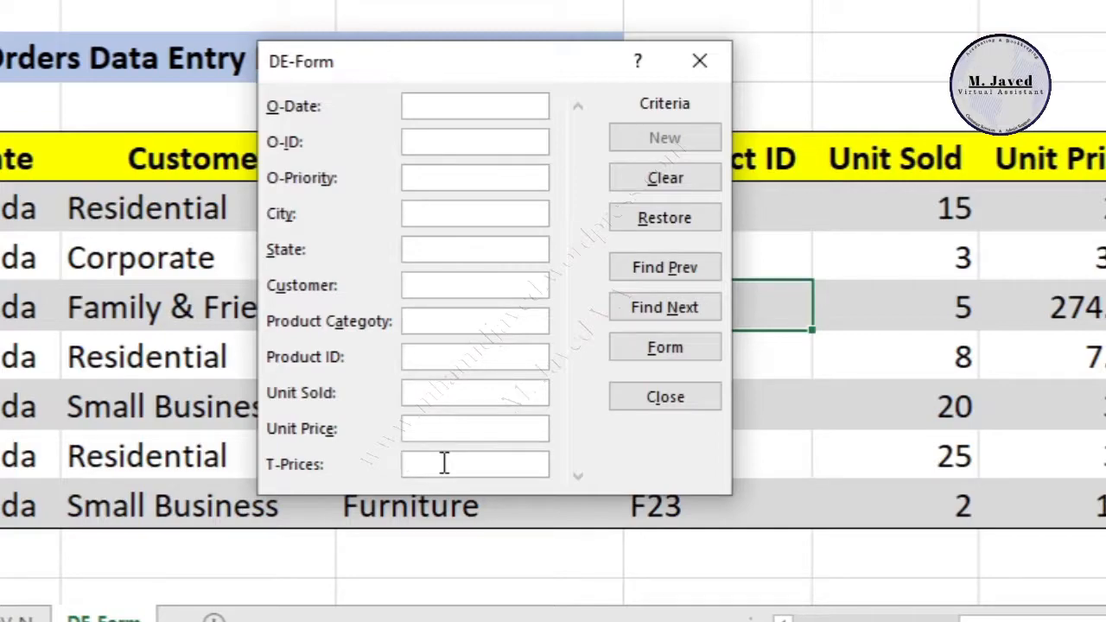
pyautogui.write('>700')
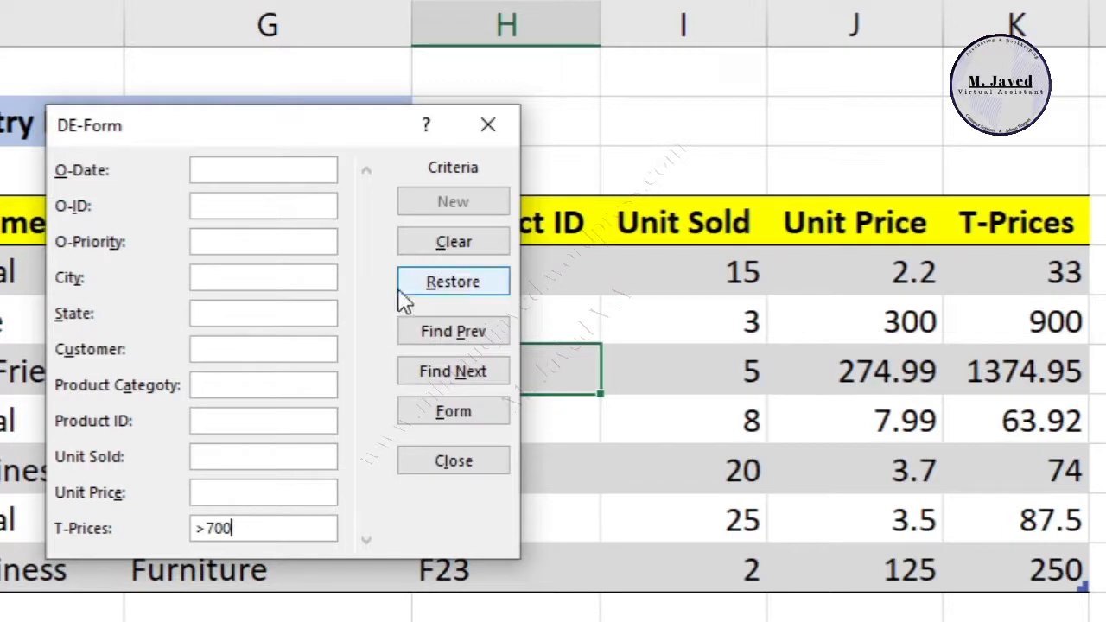
# Step: Browse backward and forward through the order records that match the T-Prices >700 criterion
pyautogui.click(452, 372)
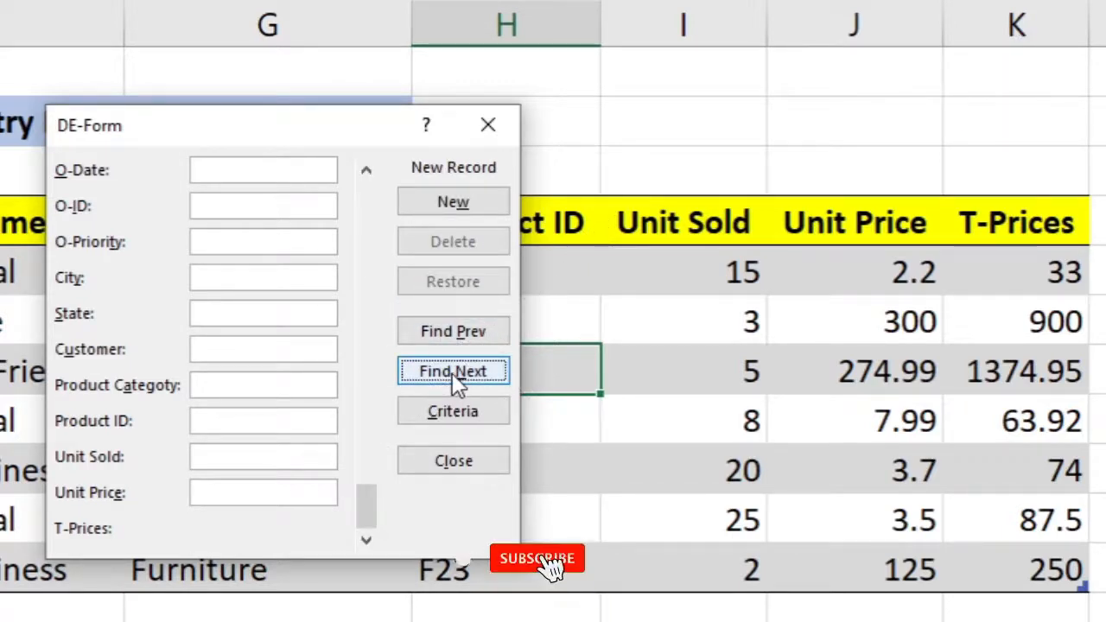
pyautogui.click(446, 413)
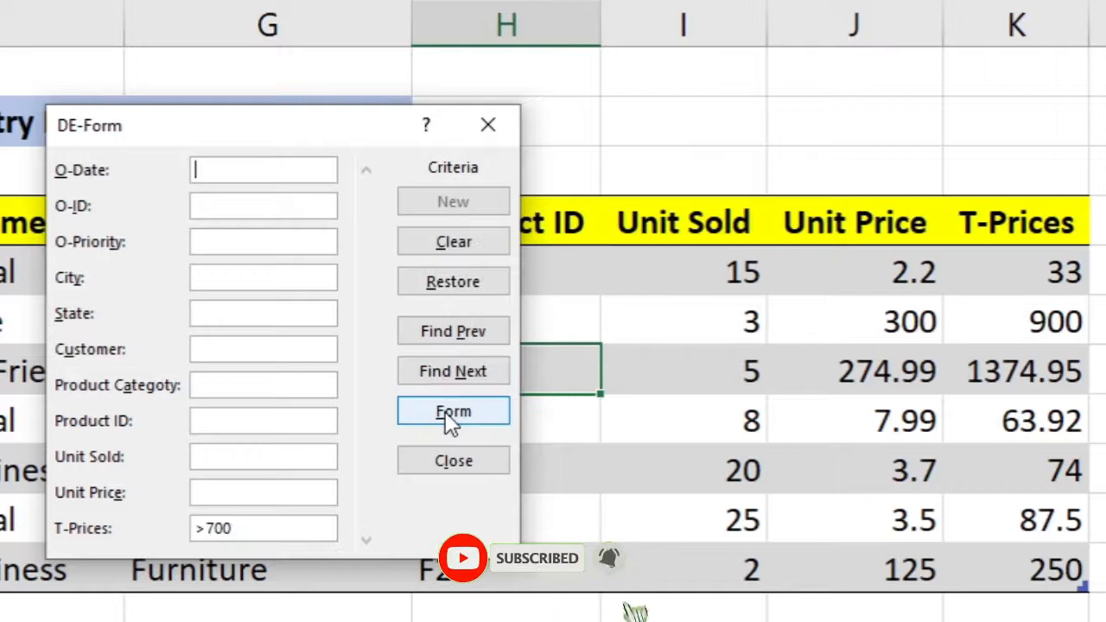
pyautogui.click(449, 335)
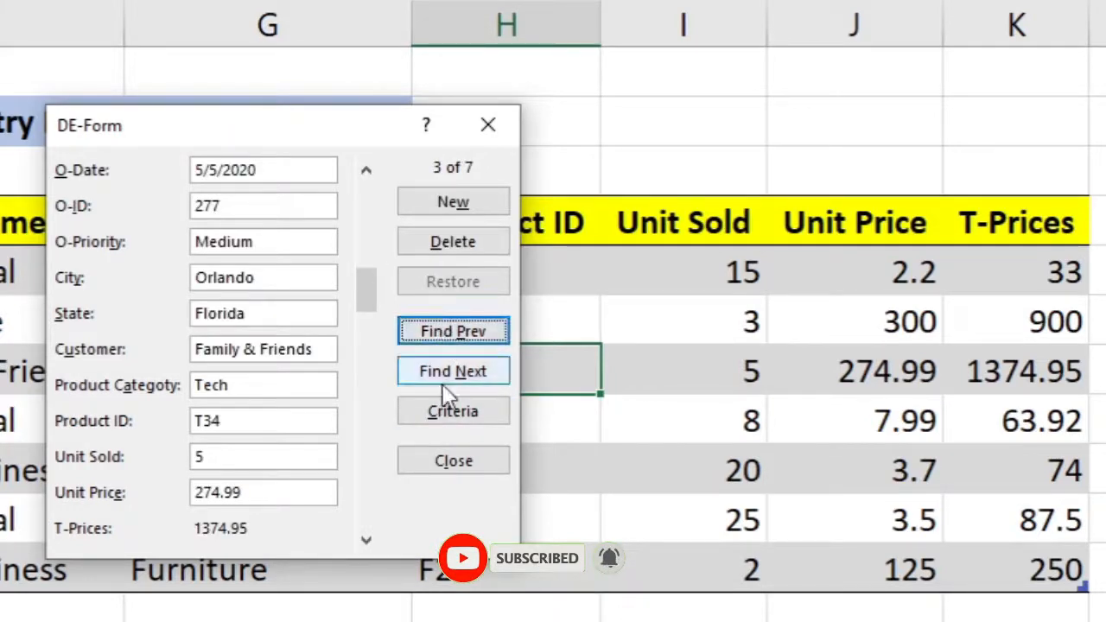
pyautogui.click(447, 333)
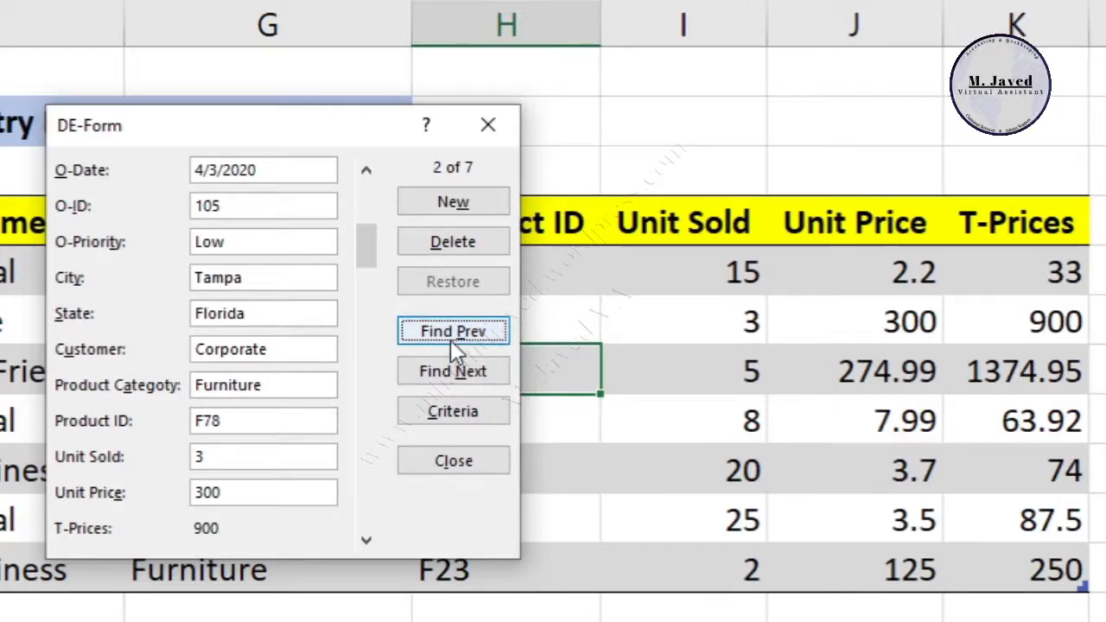
pyautogui.click(455, 378)
pyautogui.click(455, 380)
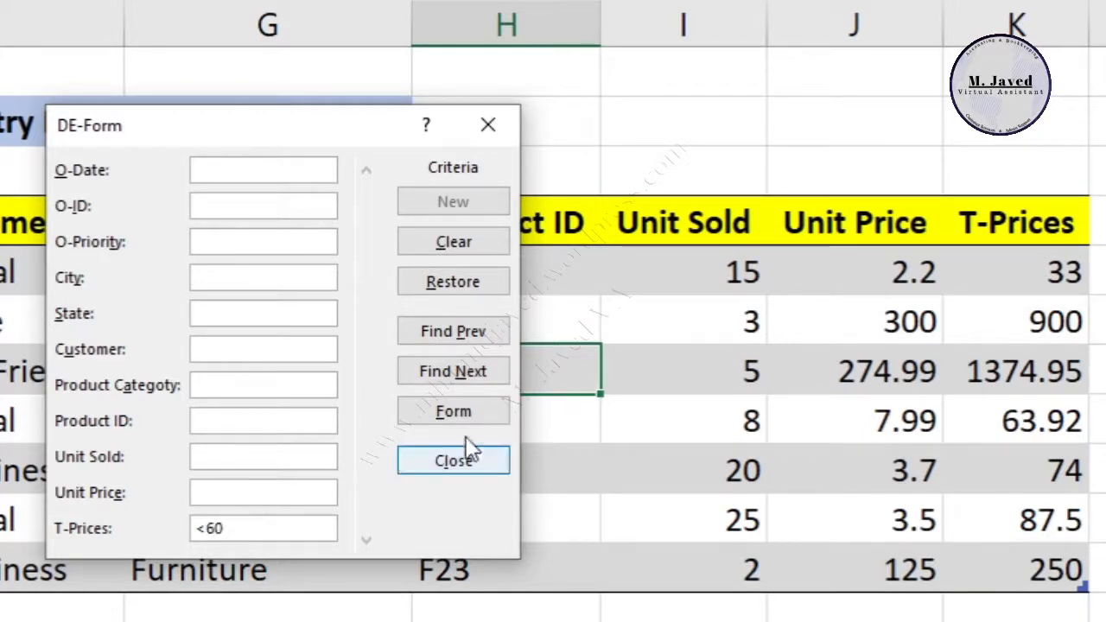
# Step: Search the order records for T-Prices <60 in both directions, and close the form
pyautogui.click(478, 335)
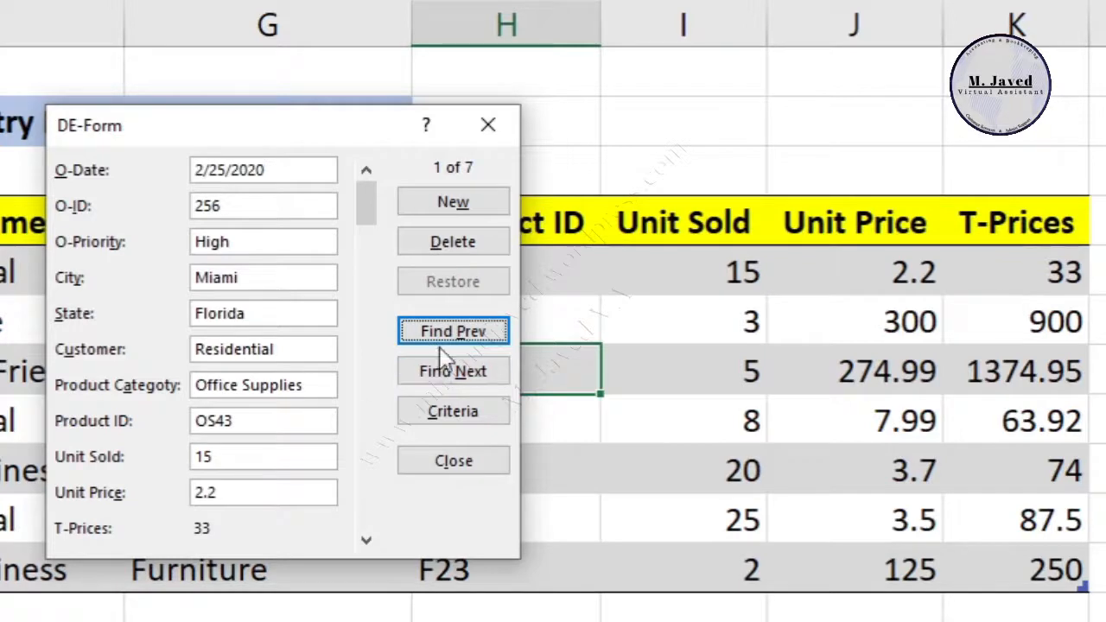
pyautogui.click(444, 373)
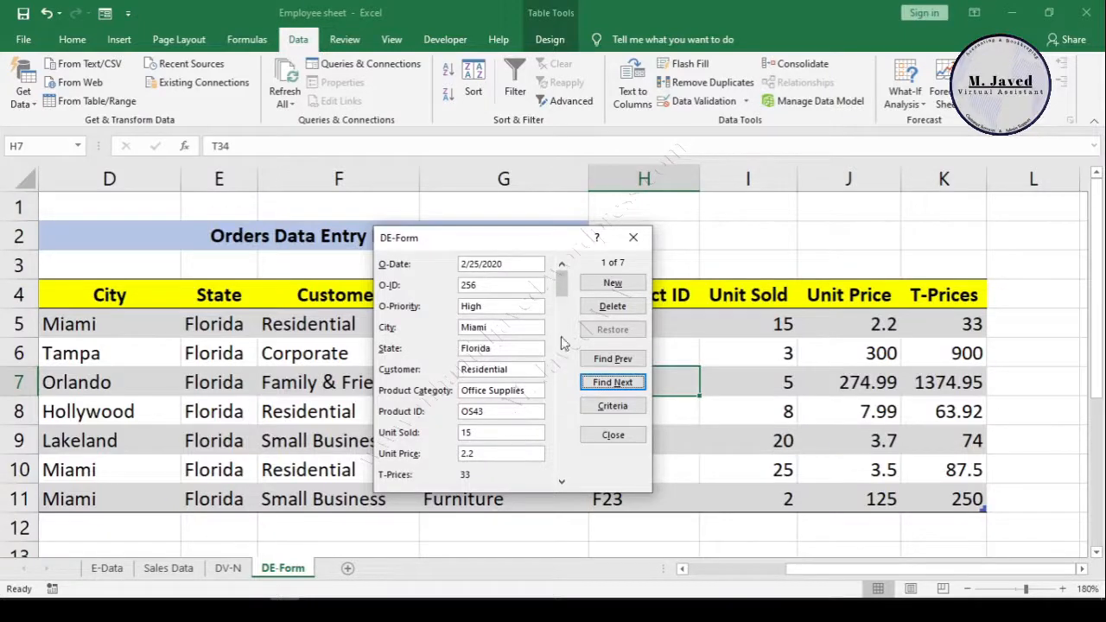
pyautogui.click(636, 242)
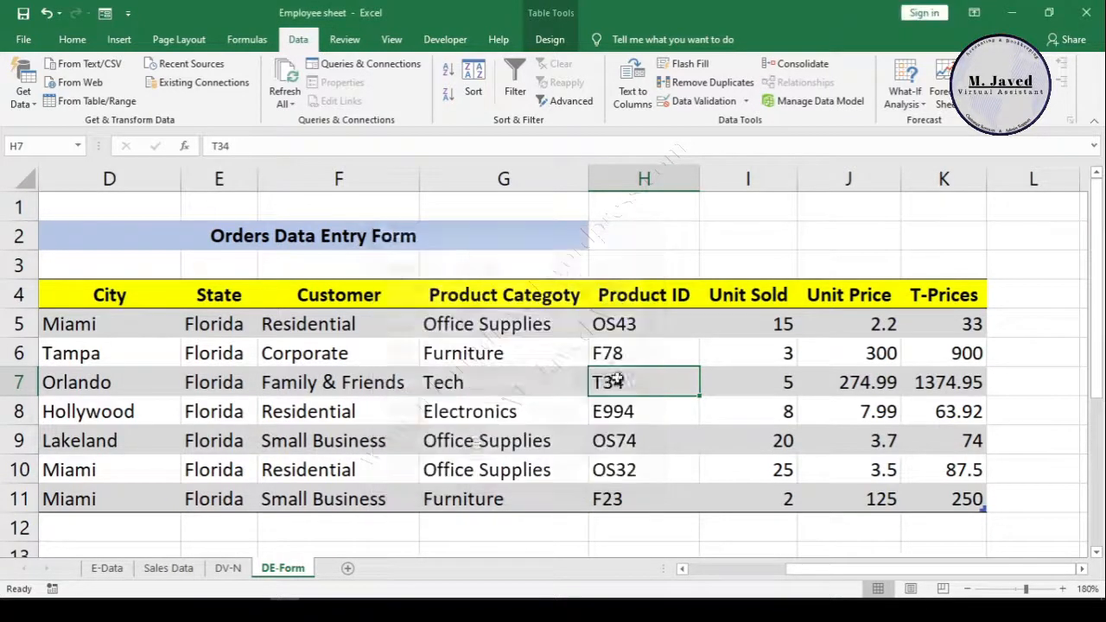
pyautogui.click(449, 404)
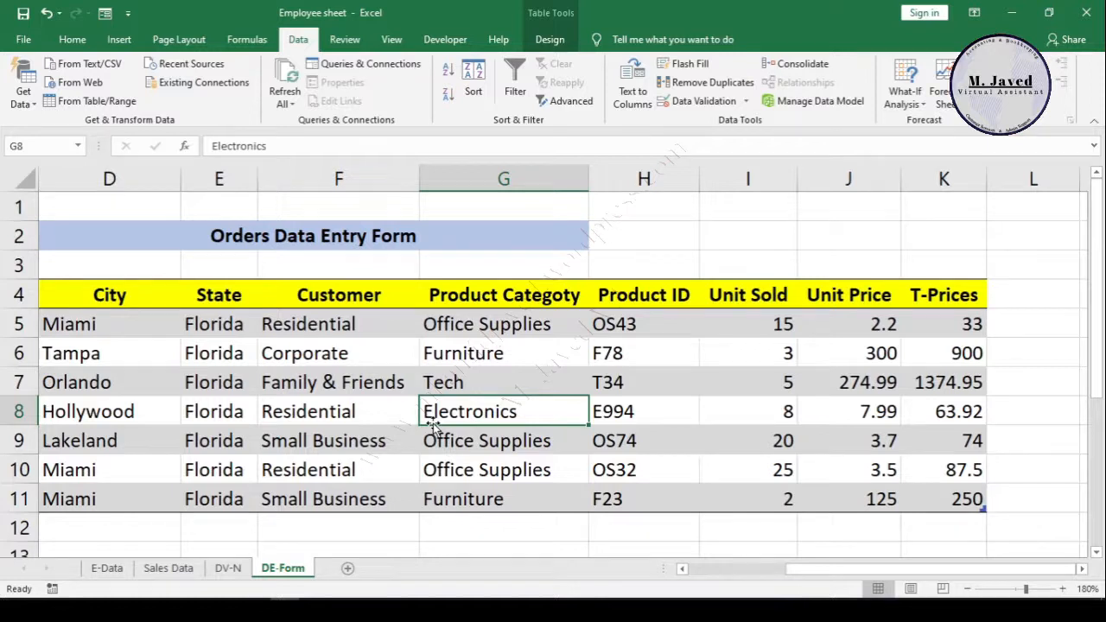
pyautogui.click(274, 424)
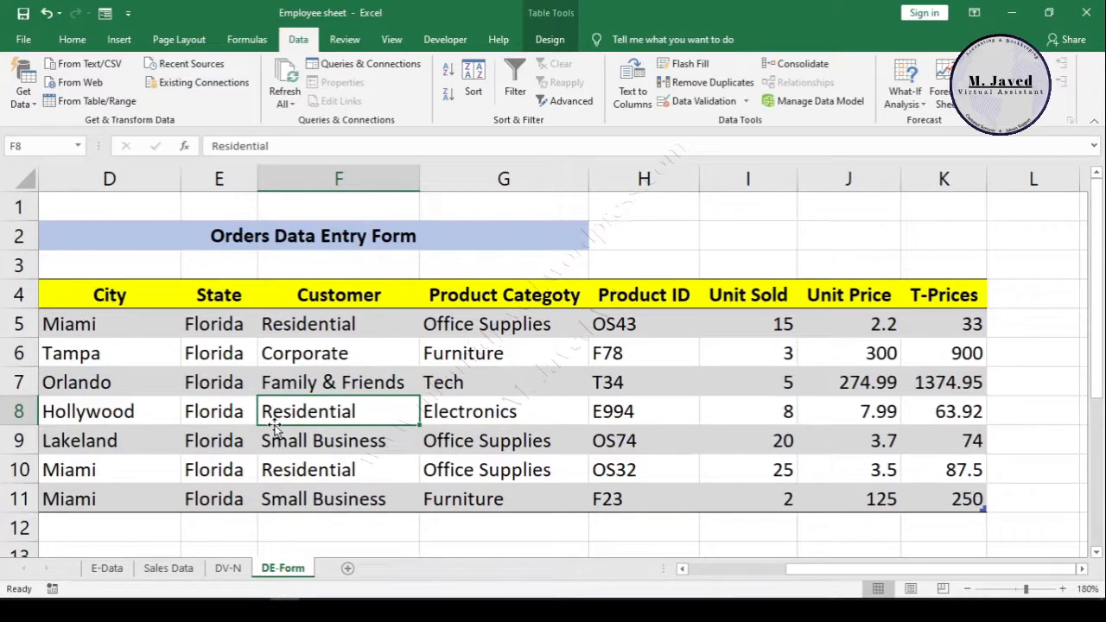
pyautogui.click(109, 469)
pyautogui.click(152, 528)
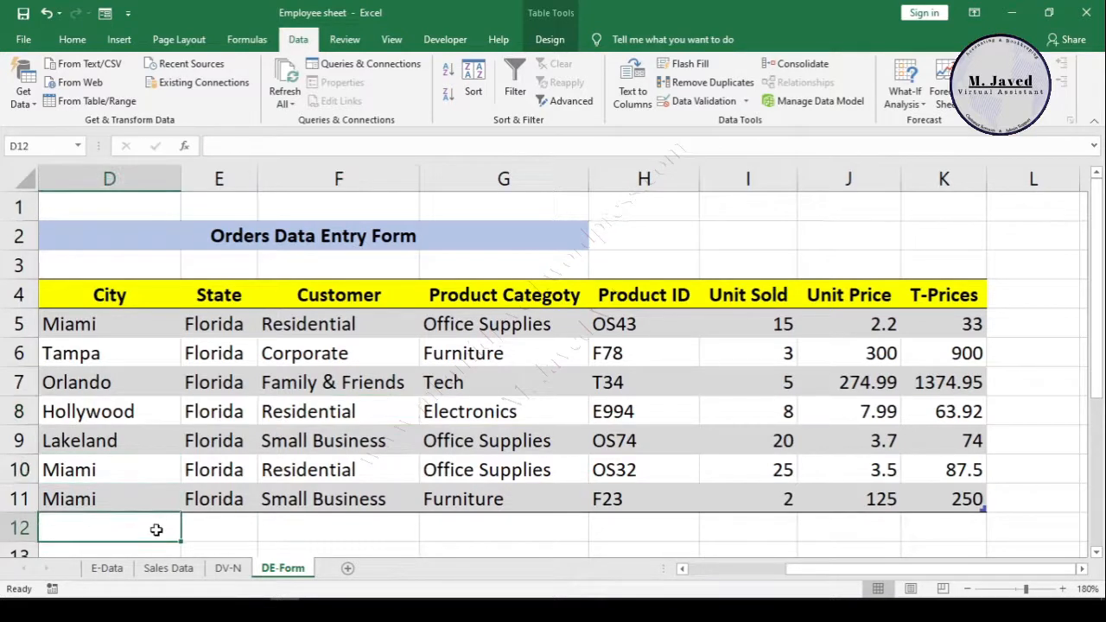
# Step: Switch to the E-Data sheet and examine the employee records down to the end of the list
pyautogui.click(107, 568)
pyautogui.click(314, 472)
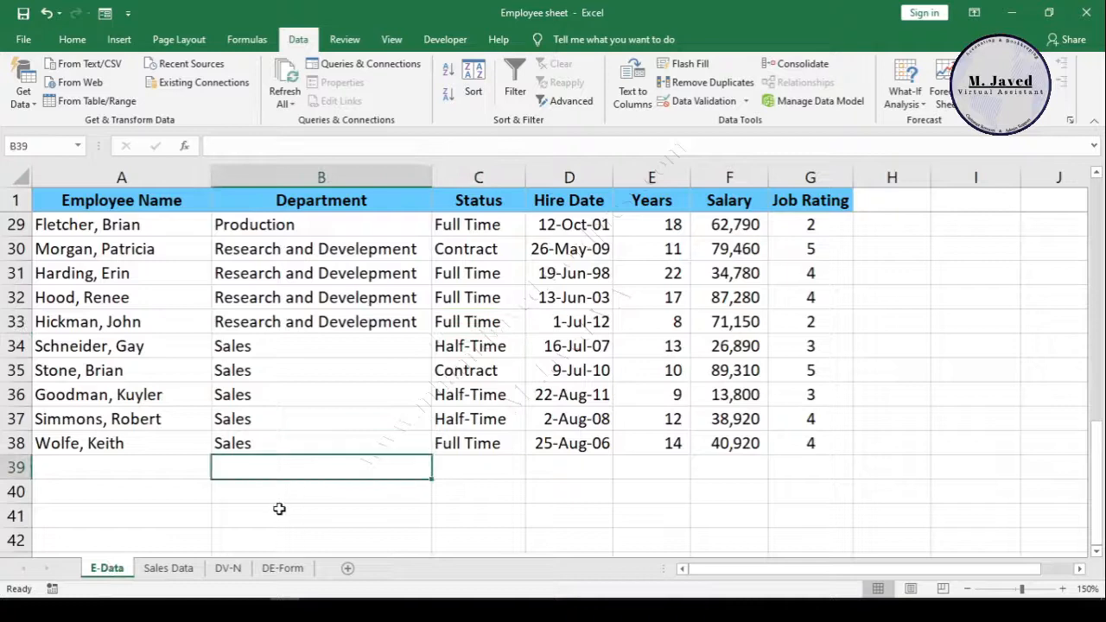
pyautogui.scroll(7, 279, 510)
pyautogui.scroll(2, 279, 509)
pyautogui.scroll(-10, 342, 372)
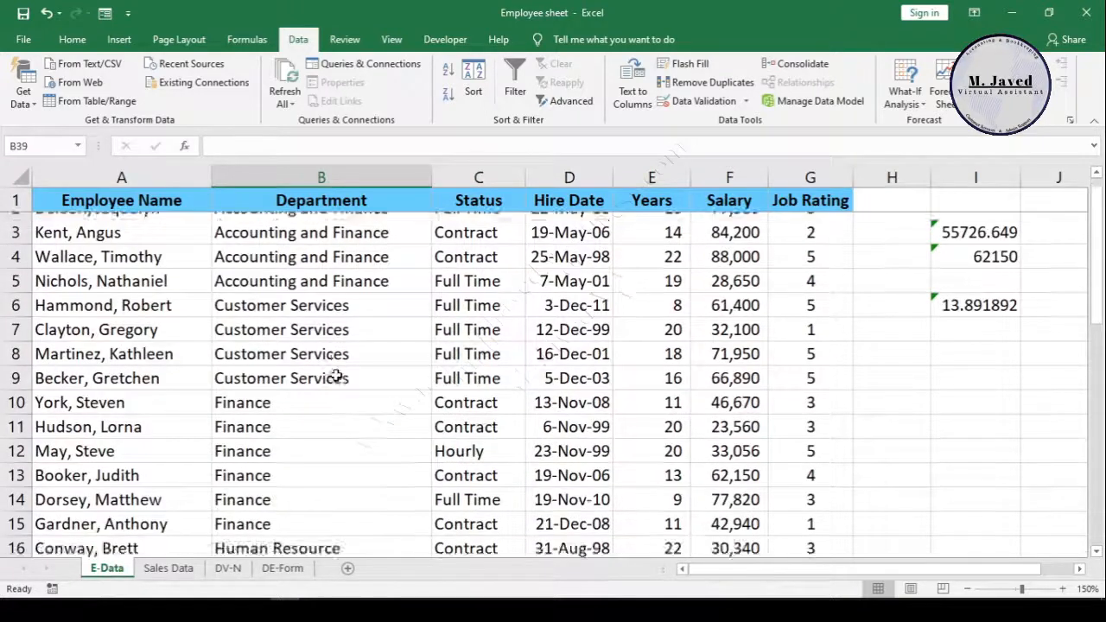
pyautogui.scroll(3, 331, 386)
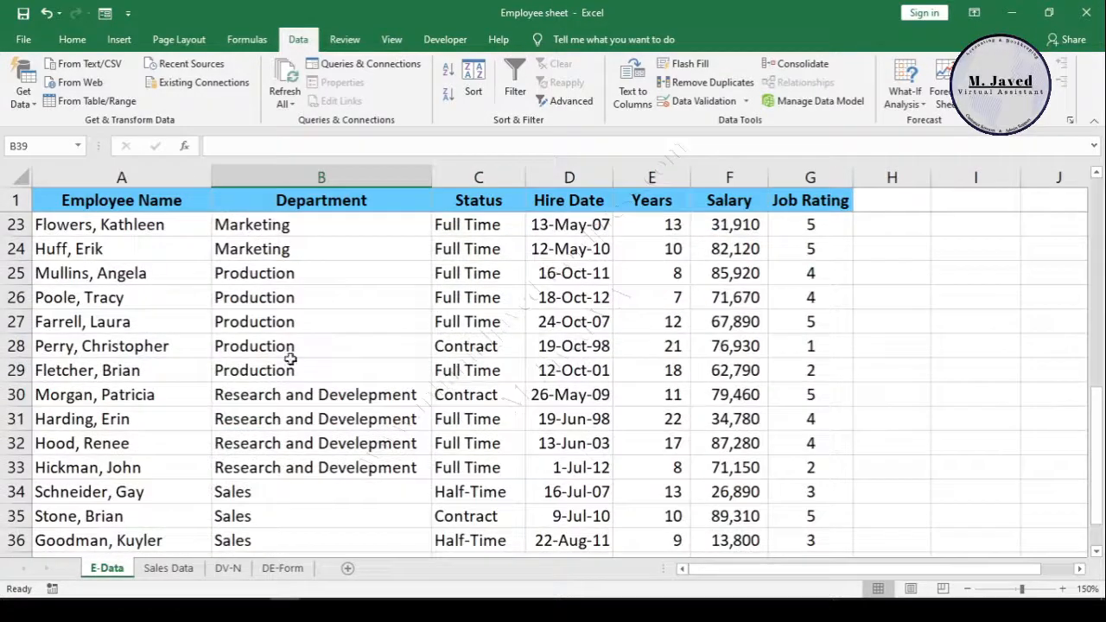
pyautogui.click(301, 363)
pyautogui.scroll(-2, 324, 421)
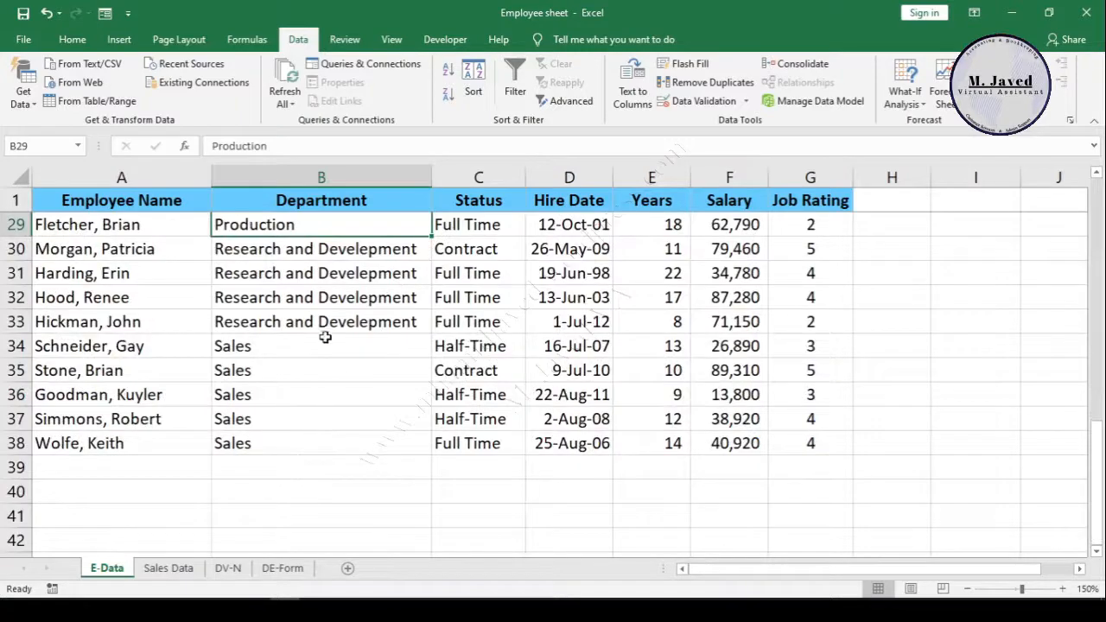
# Step: Start a new record in the employee list's data form with the employee's name, department Sales and status Full Time
pyautogui.click(105, 13)
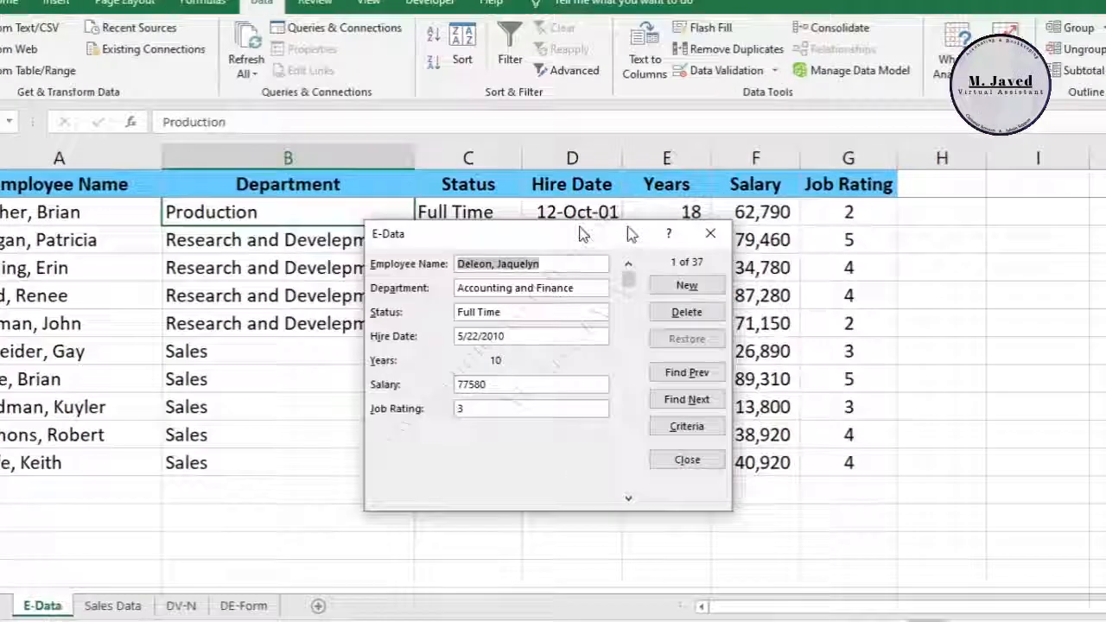
pyautogui.moveTo(583, 234); pyautogui.dragTo(669, 233)
pyautogui.click(772, 286)
pyautogui.write('Andy, James')
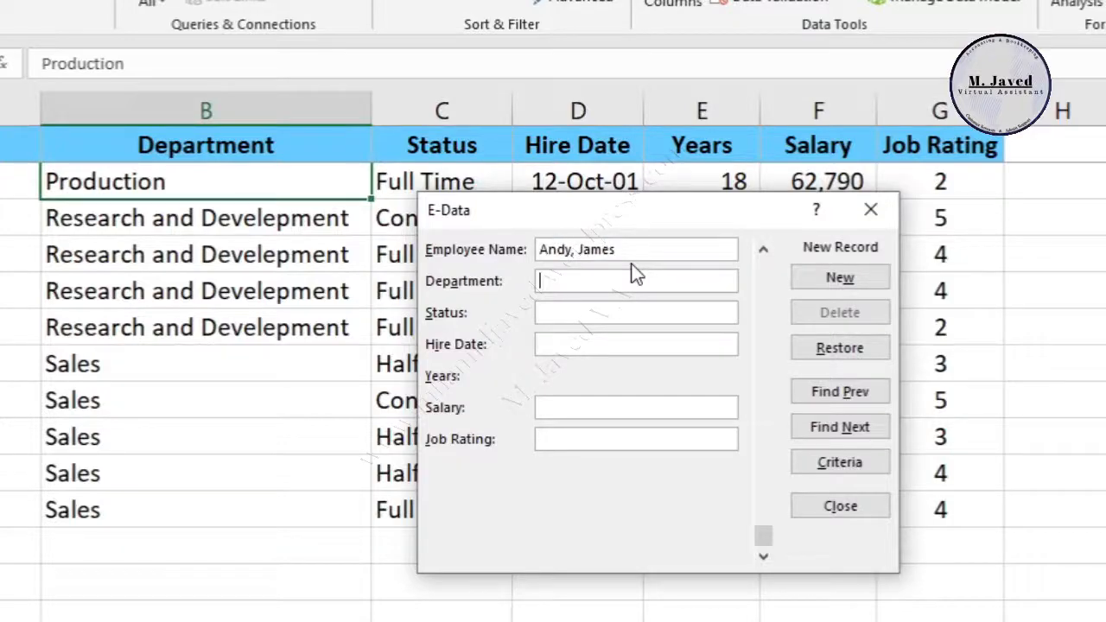
pyautogui.write('Full Time')
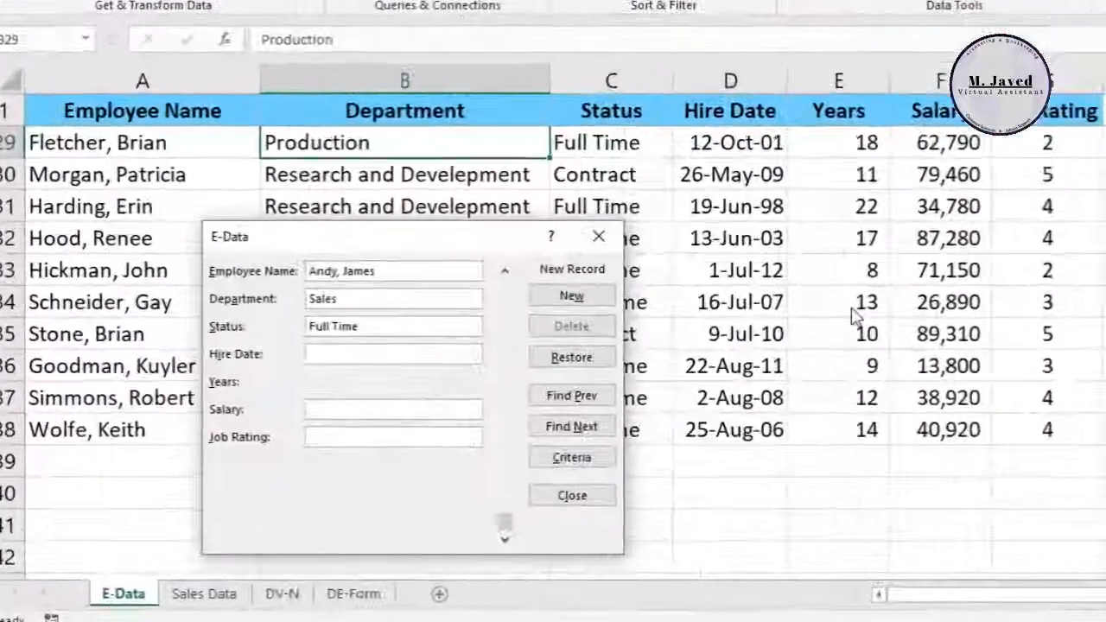
# Step: Complete the employee record with hire date 2/15/2020, salary 52000 and job rating 2, save it and close the form
pyautogui.press('Tab')
pyautogui.write('2/')
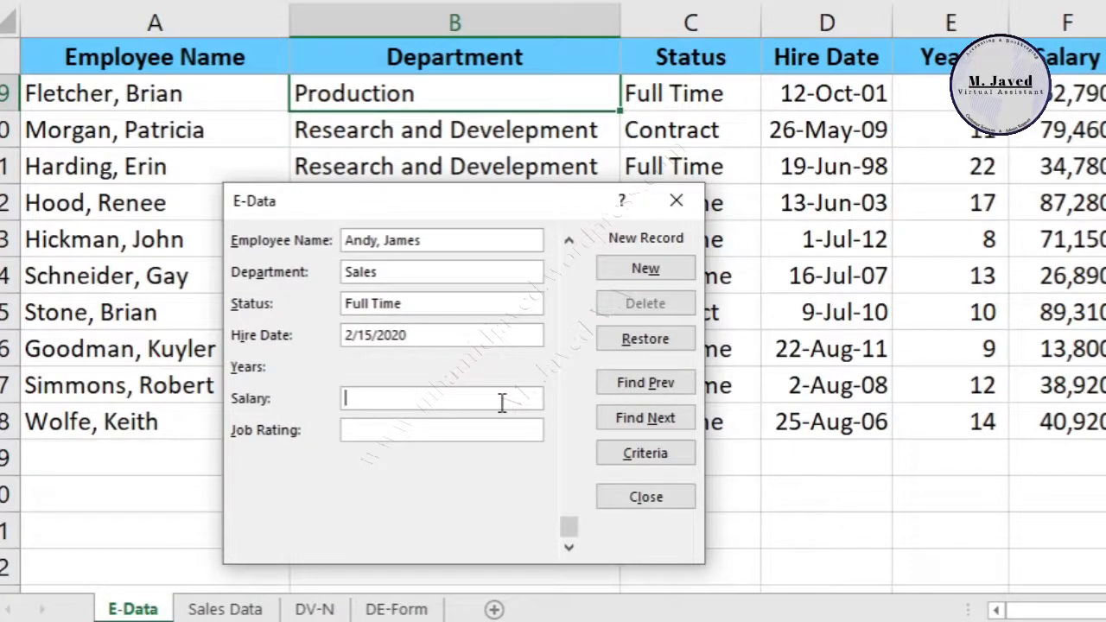
pyautogui.press('Tab')
pyautogui.write('2')
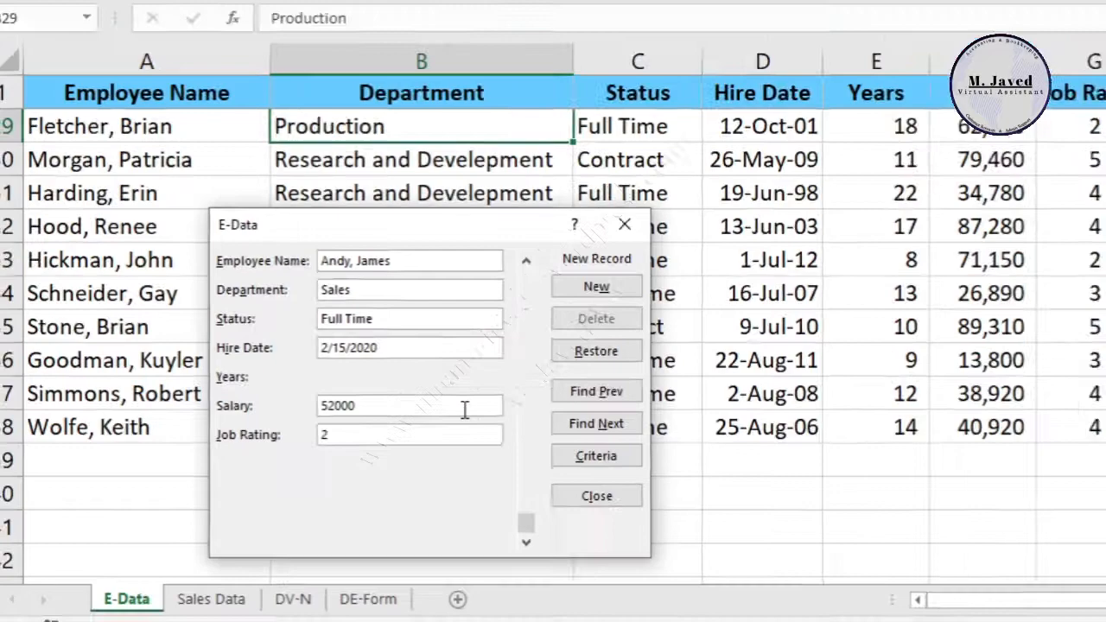
pyautogui.press('Return')
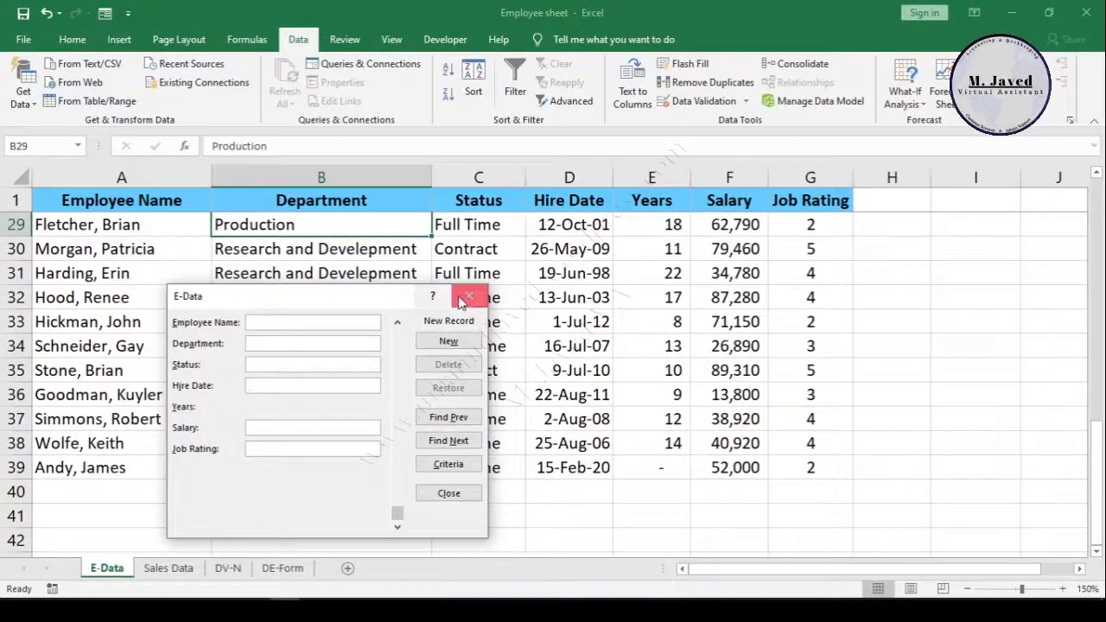
pyautogui.click(467, 298)
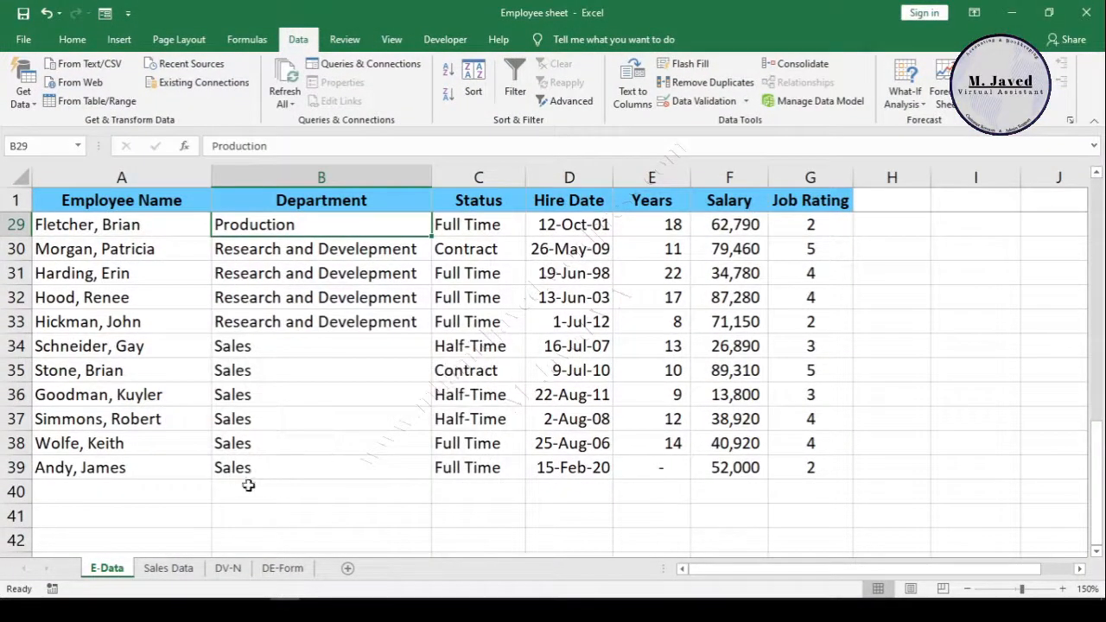
pyautogui.moveTo(174, 468); pyautogui.dragTo(777, 469)
pyautogui.click(578, 468)
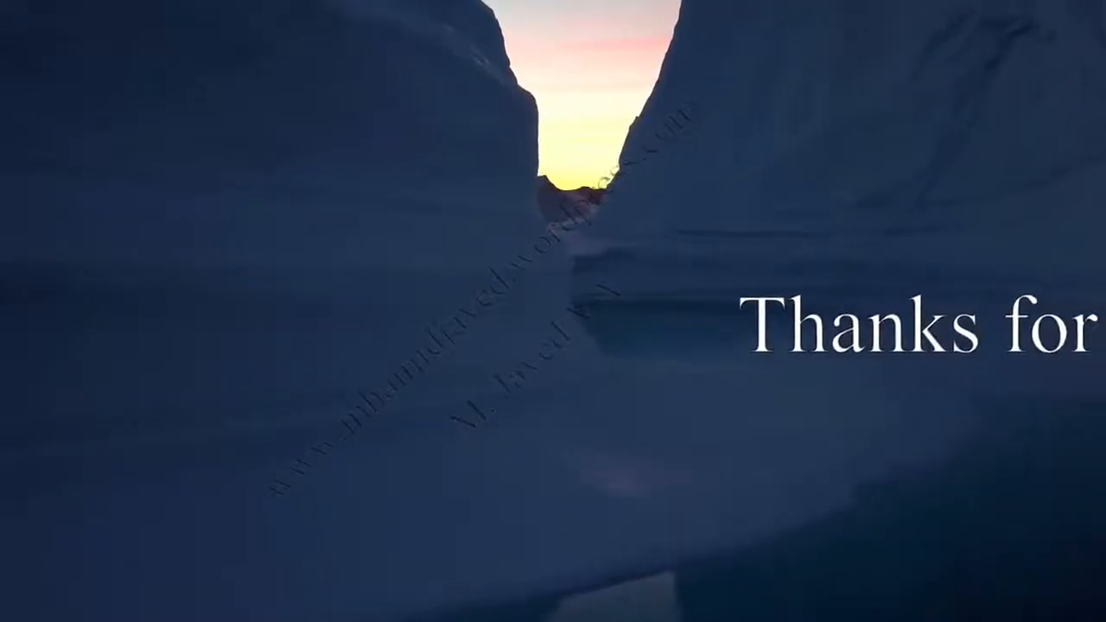